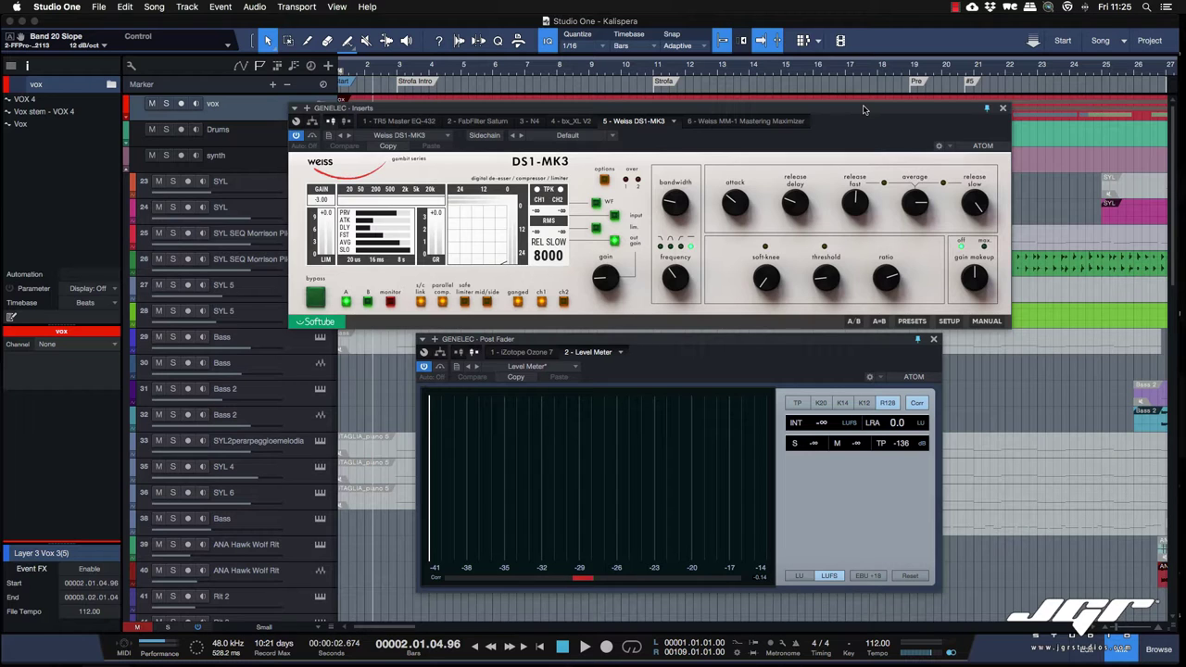
Step: Move the level meter window clear of the DS1-MK3 and play the song from bar 3 to check its loudness
left_click_drag(816, 341, 798, 355)
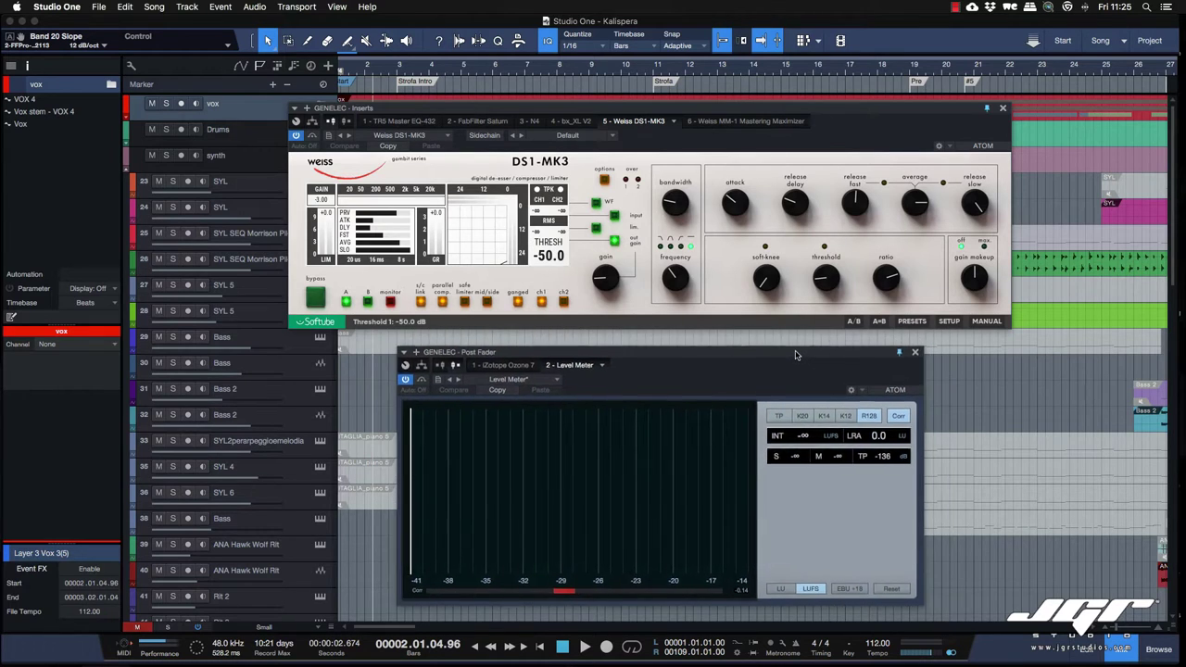
left_click(913, 68)
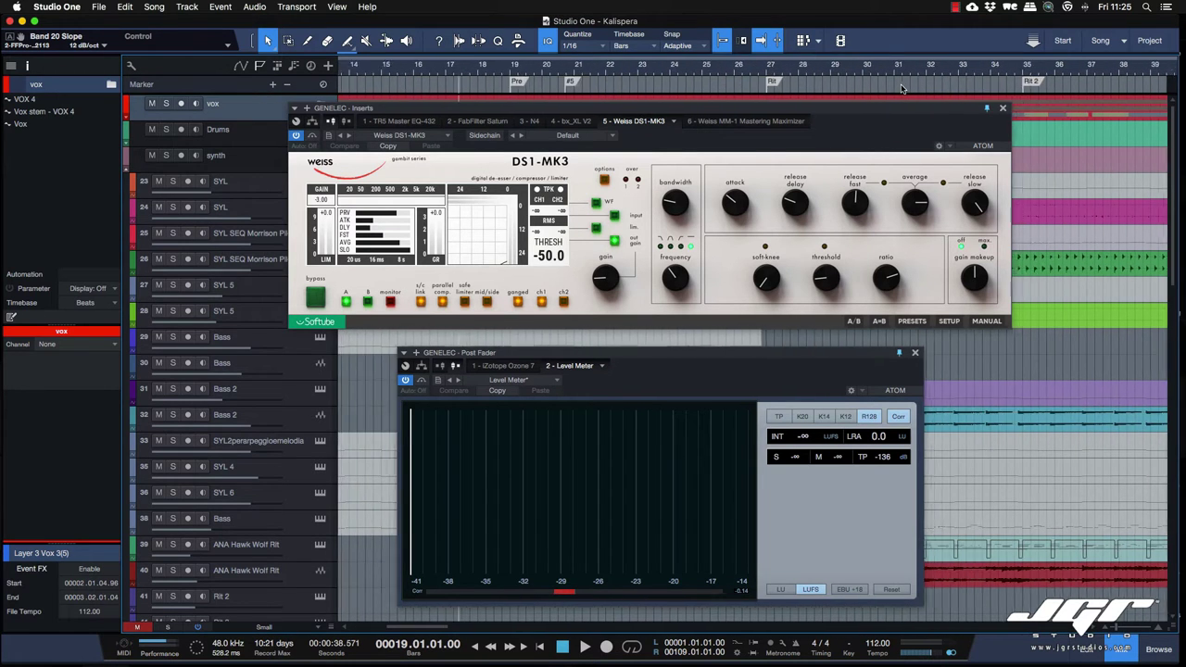
scroll(902, 88, "left", 8)
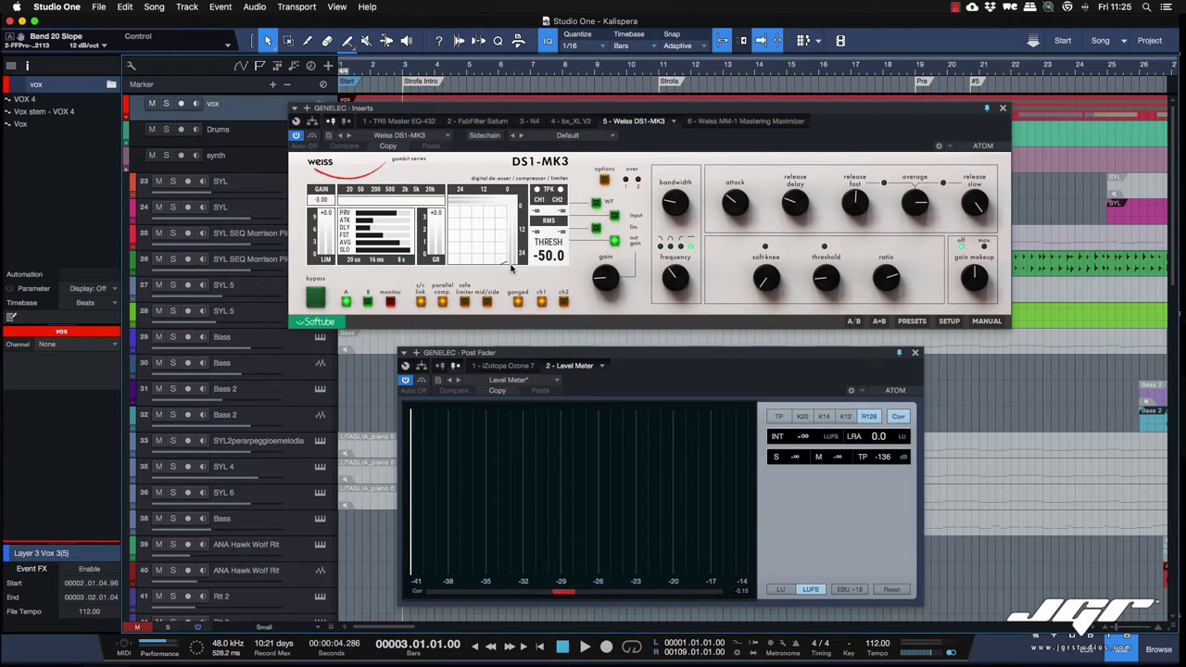
key("space")
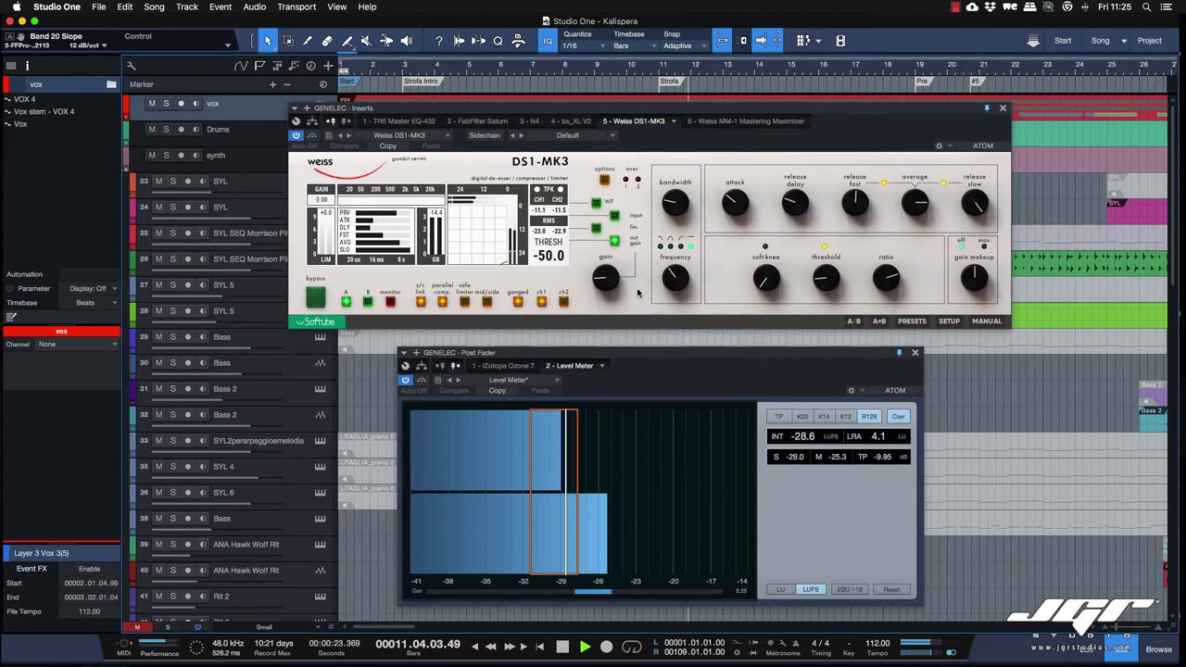
key("space")
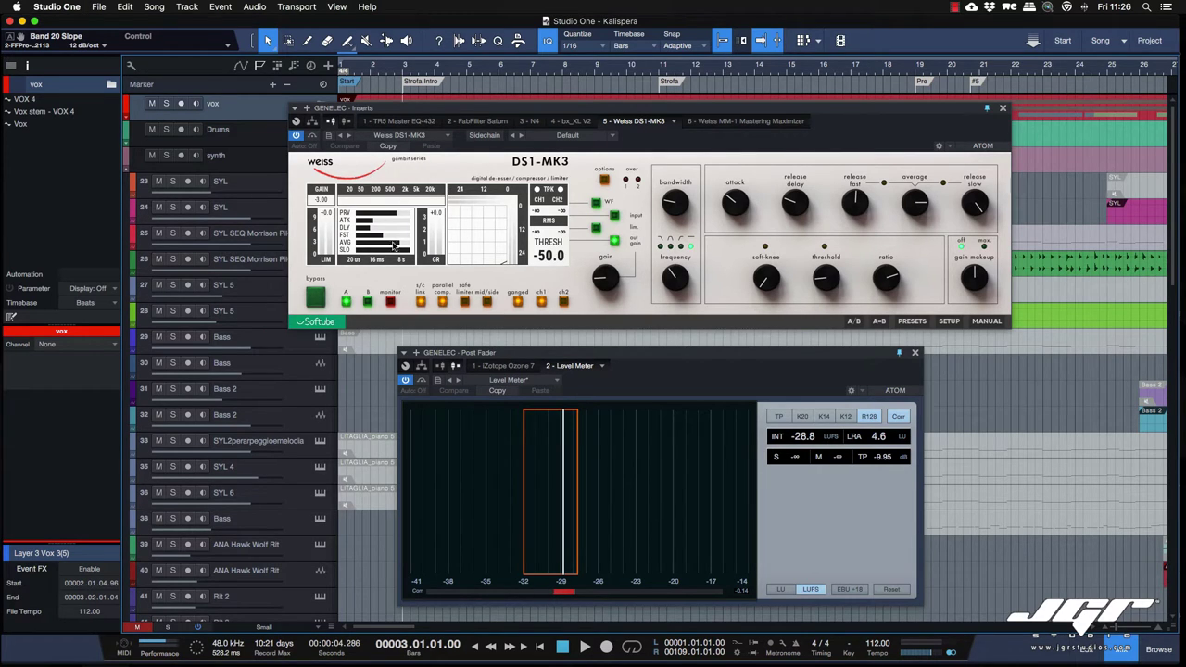
Step: Turn off dithering for playback and audio file export in the advanced audio preferences and apply the change
left_click(51, 7)
left_click(66, 42)
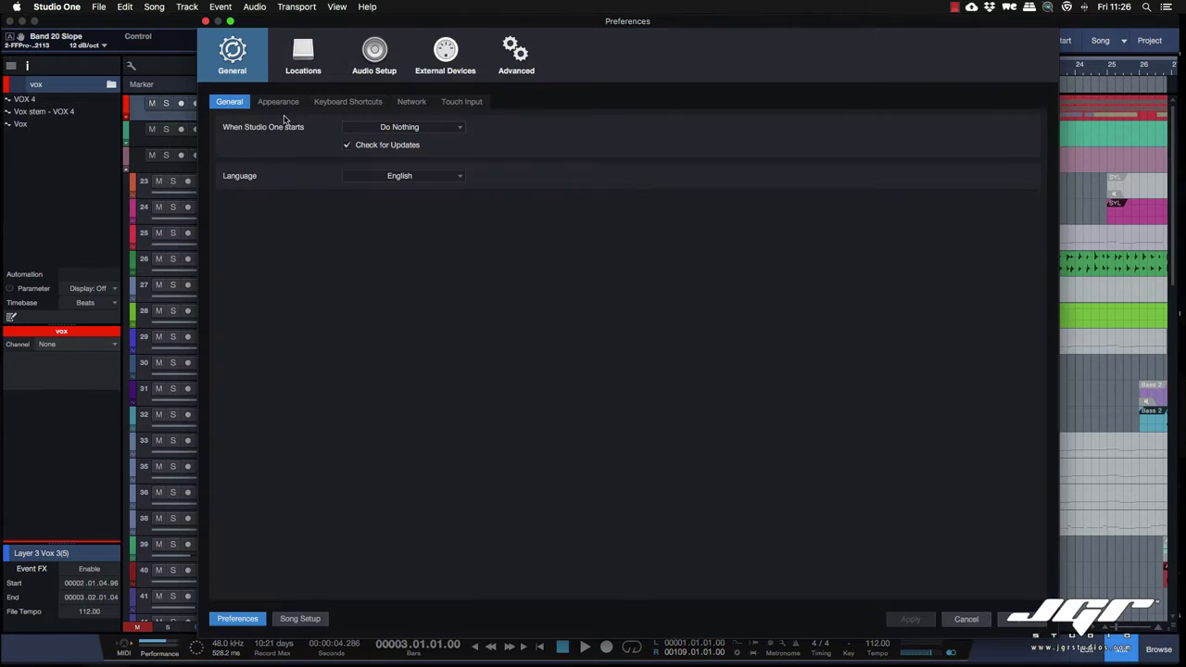
left_click(517, 57)
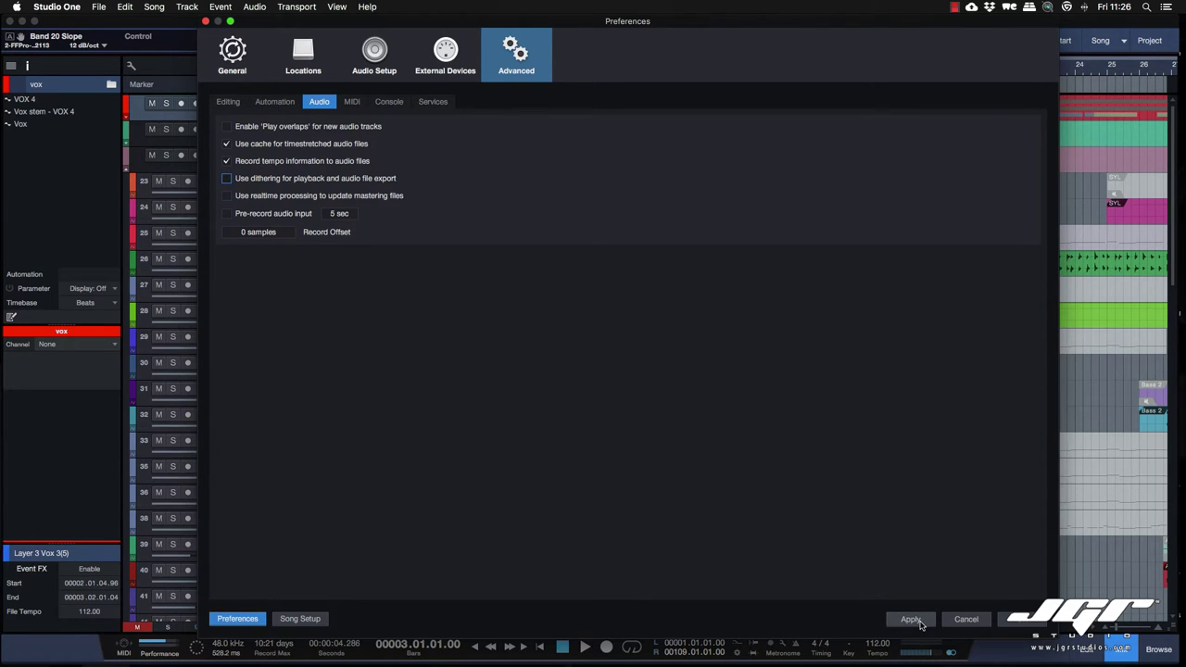
left_click(911, 619)
left_click(1023, 619)
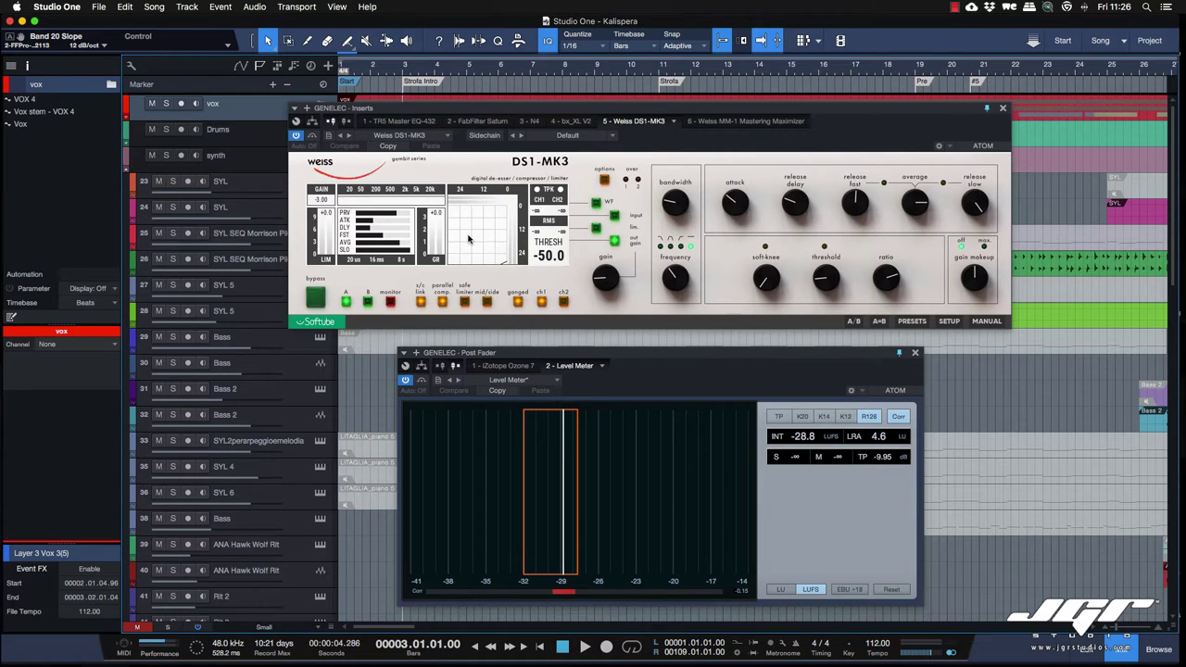
Step: In the DS1-MK3 options, set dithering to 24 bits and the limiter to Type 2
left_click(604, 180)
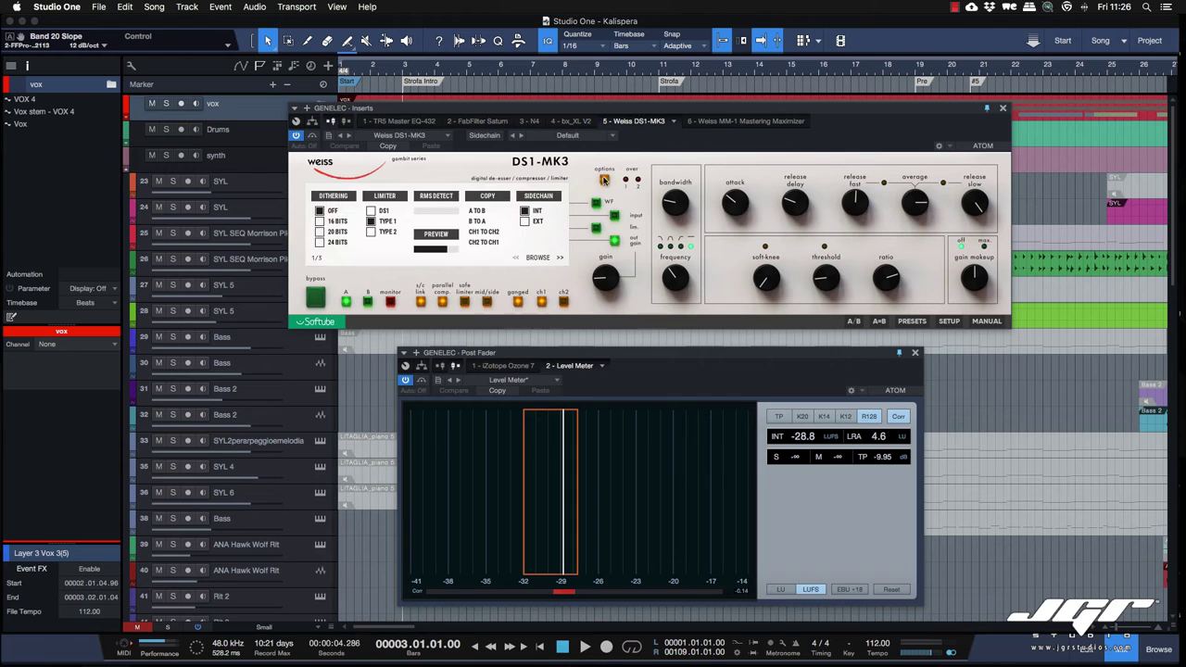
left_click(320, 242)
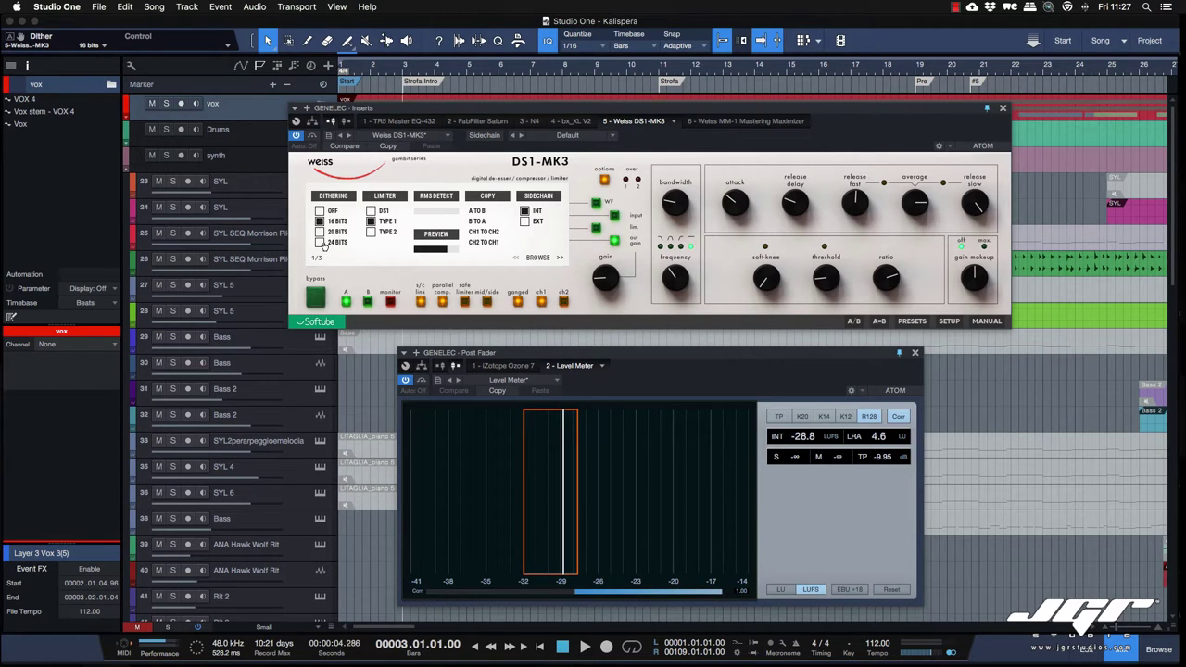
left_click(321, 243)
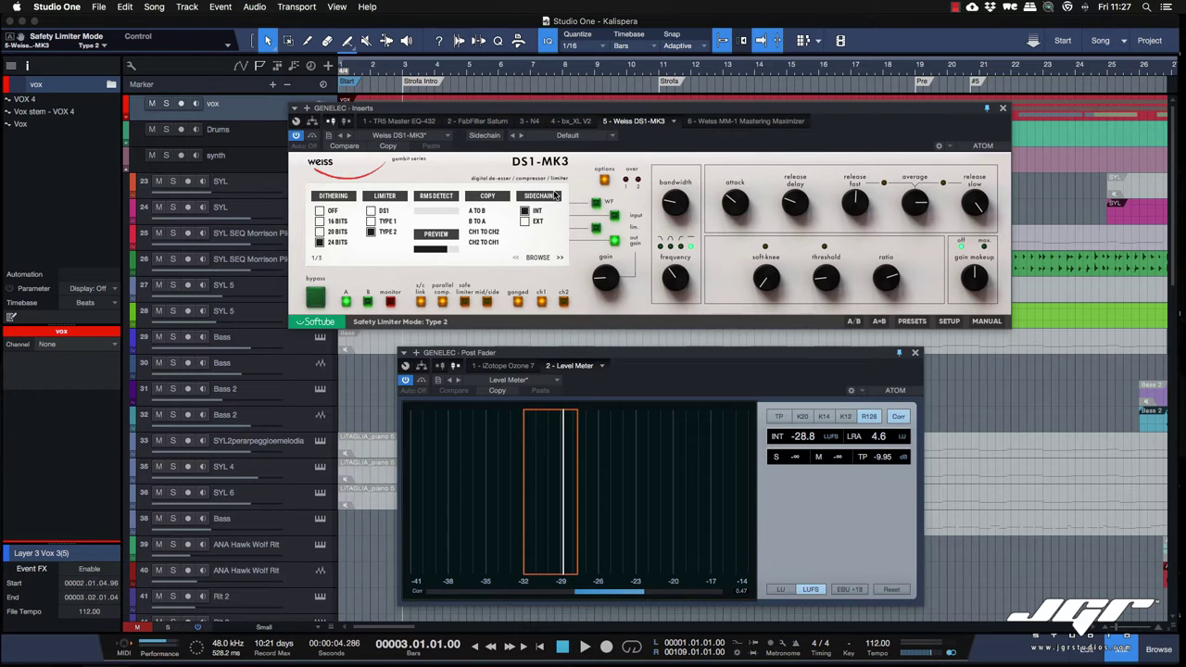
left_click(604, 180)
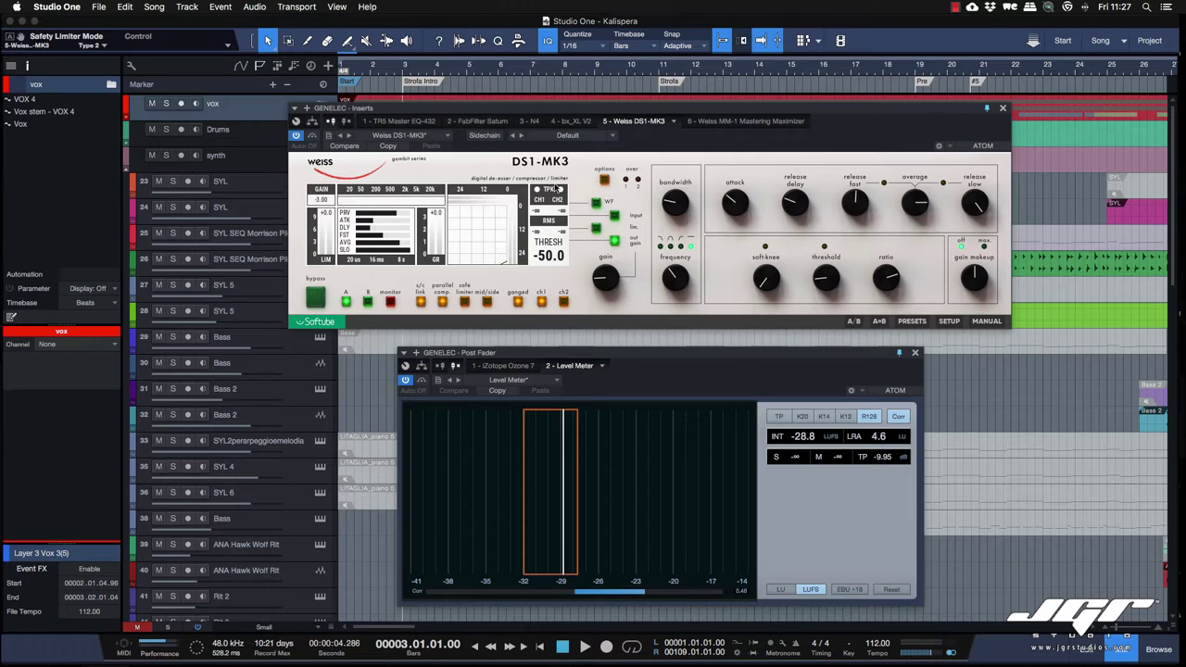
Step: Play the song with the DS1-MK3 waveform display on and try an input gain of about 2.40 dB
left_click(595, 203)
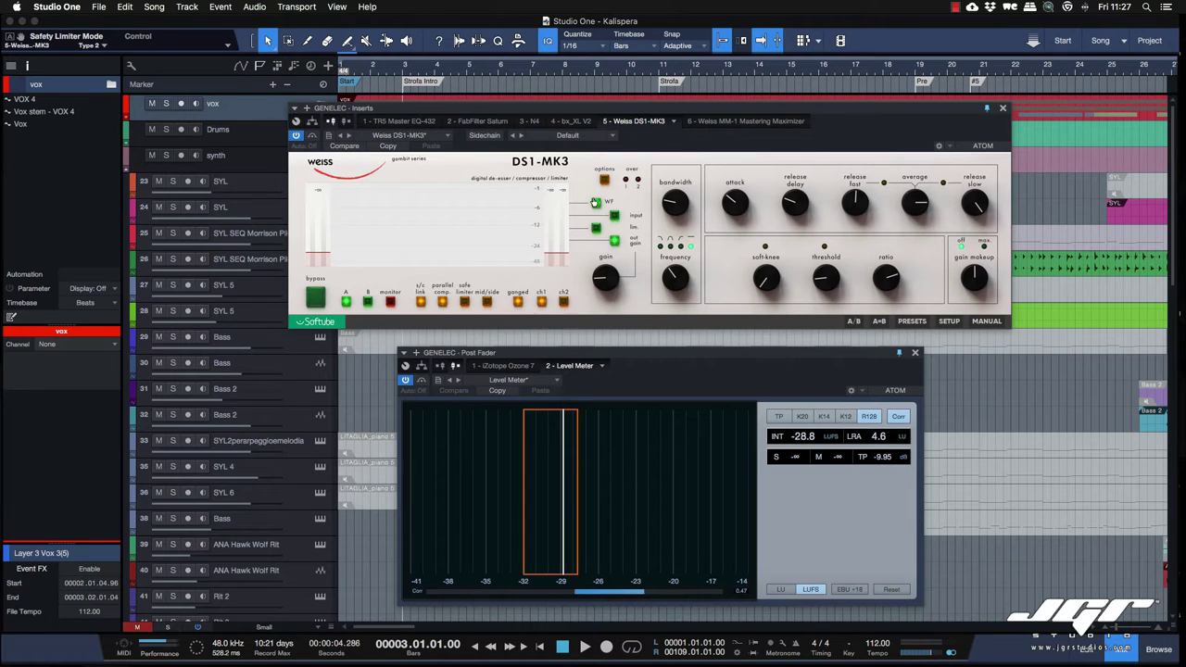
key("space")
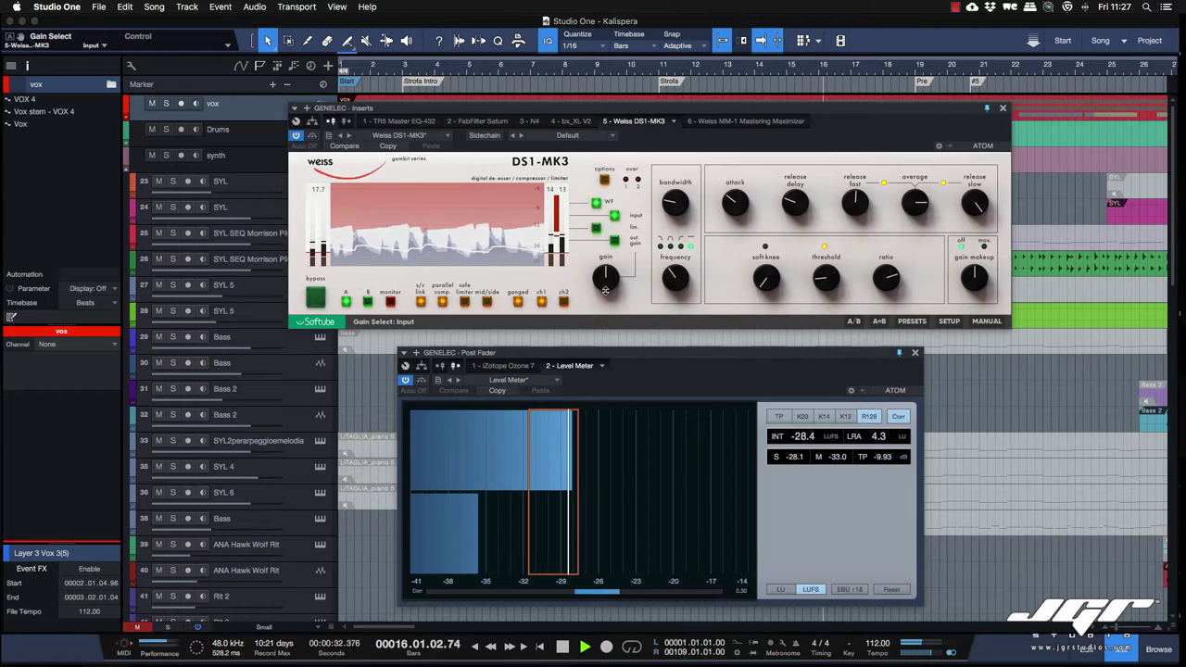
left_click_drag(604, 269, 602, 223)
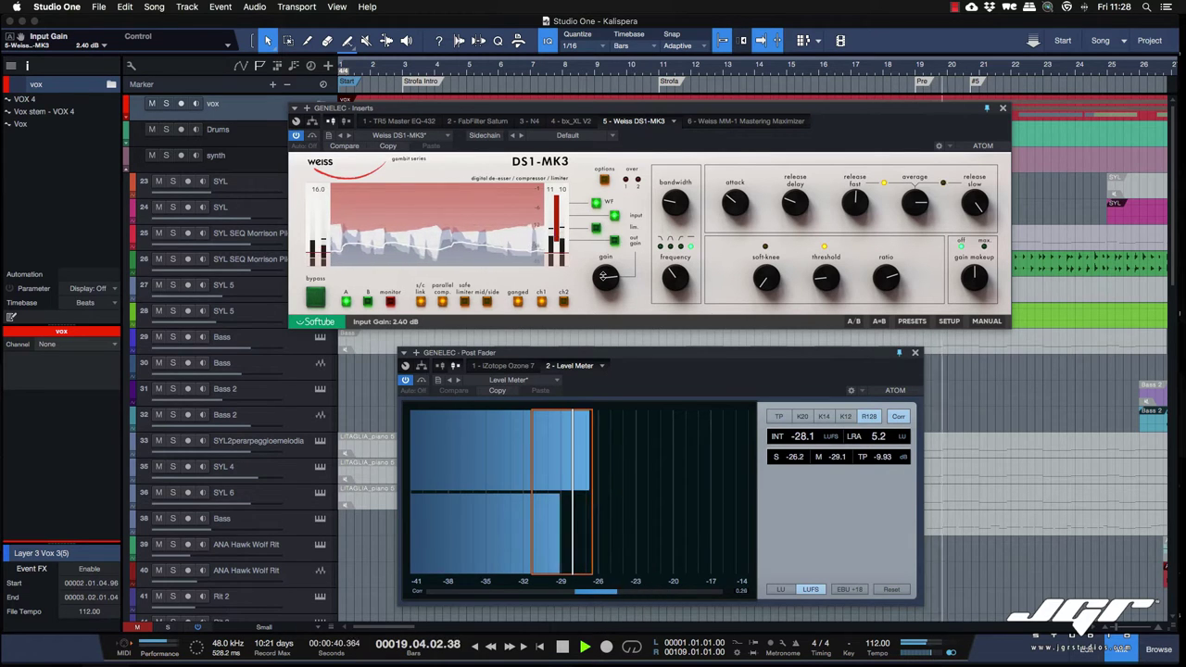
left_click_drag(604, 276, 603, 275)
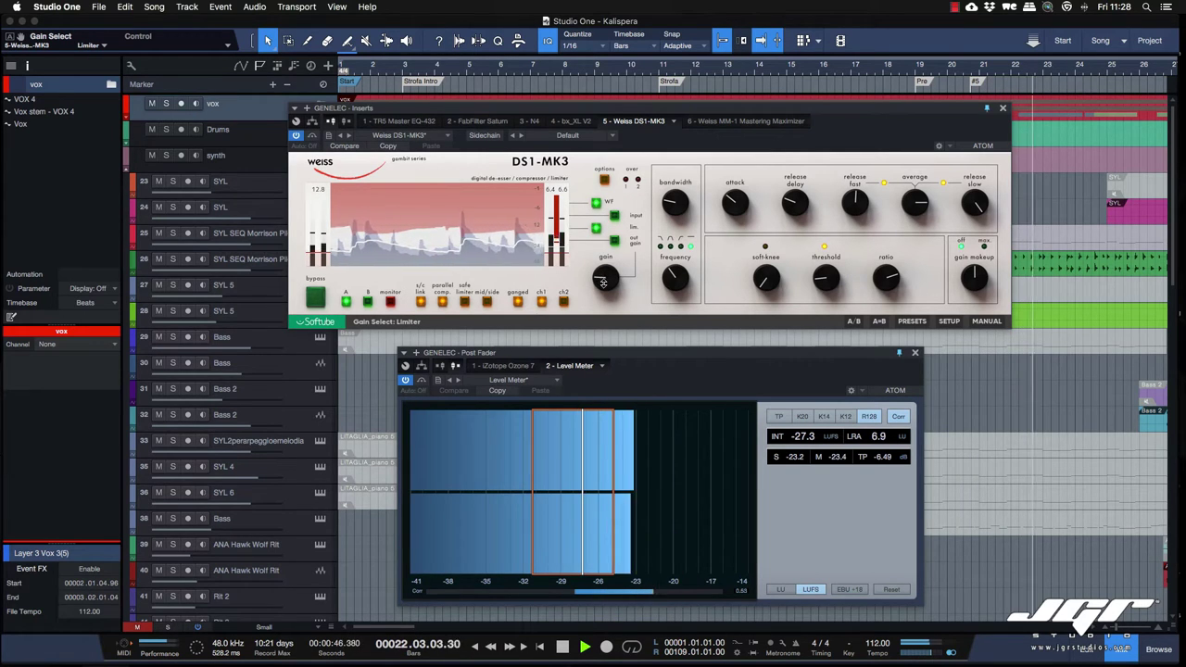
Step: Raise the DS1-MK3 limiter gain to 14.8 dB while the song plays
left_click_drag(605, 278, 605, 275)
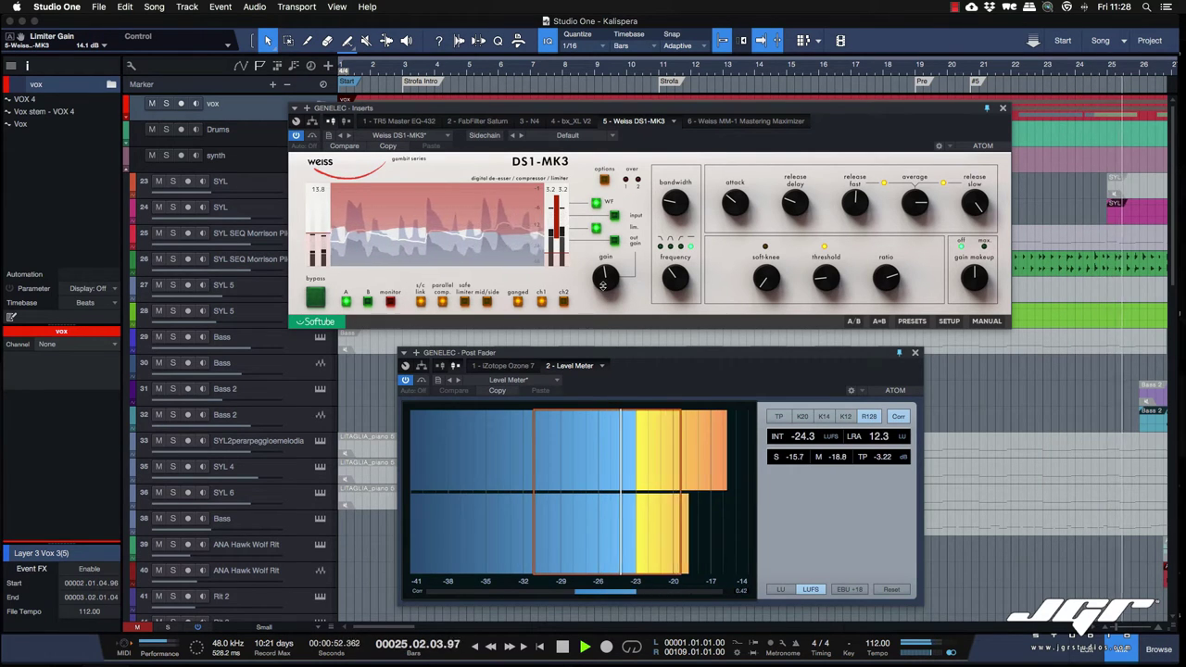
left_click_drag(602, 281, 603, 280)
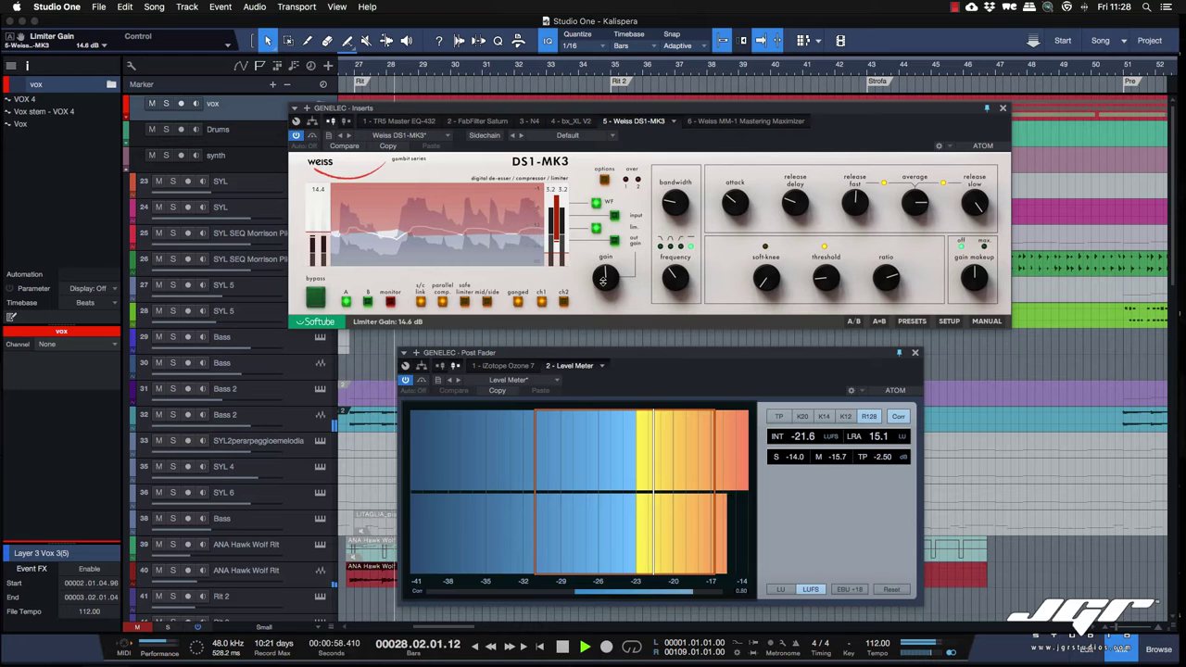
left_click_drag(603, 281, 604, 278)
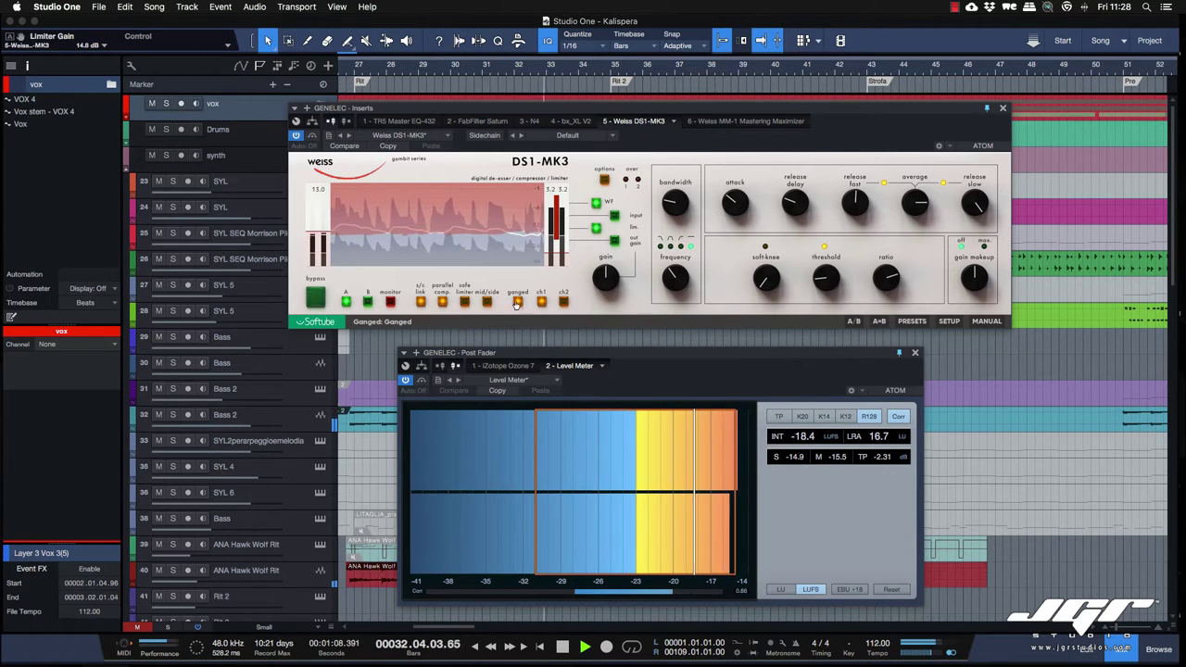
Step: Turn on the safe limiter and mid/side mode, and assign the gain knob to the output gain
left_click(465, 302)
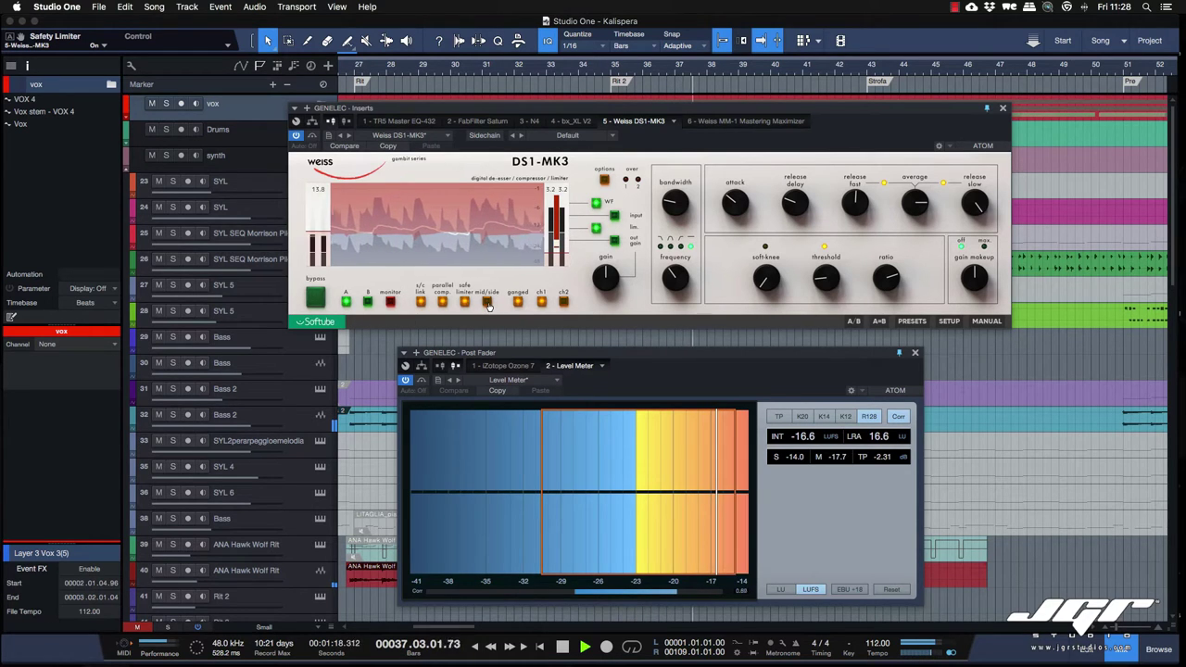
left_click(486, 302)
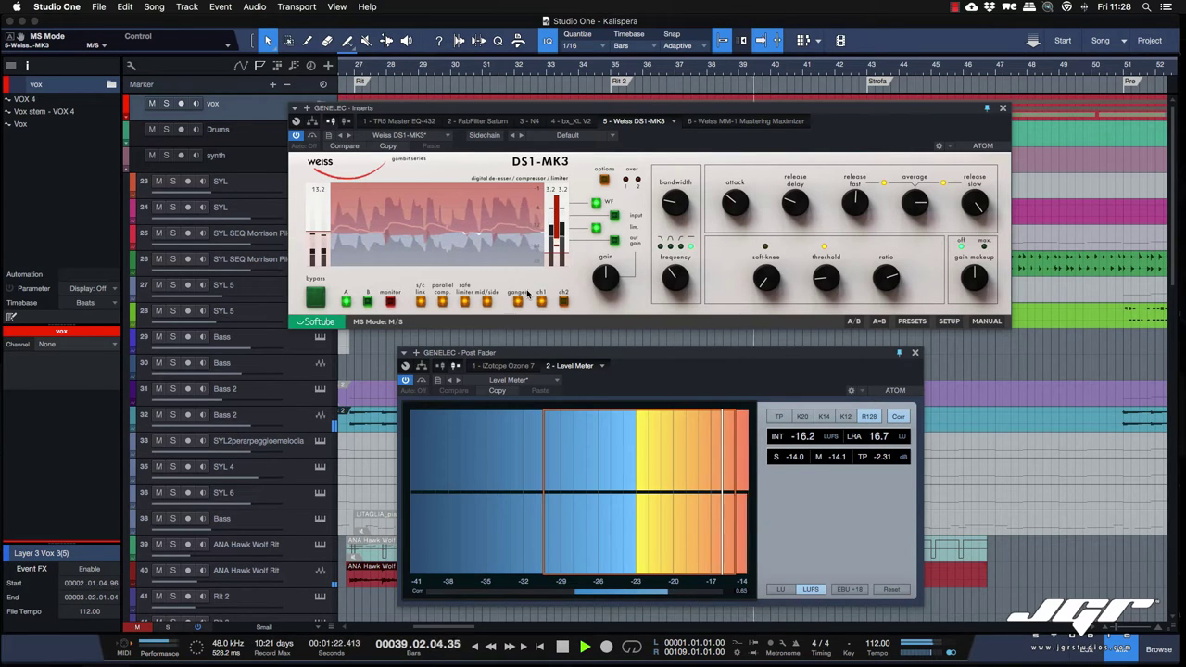
left_click(614, 243)
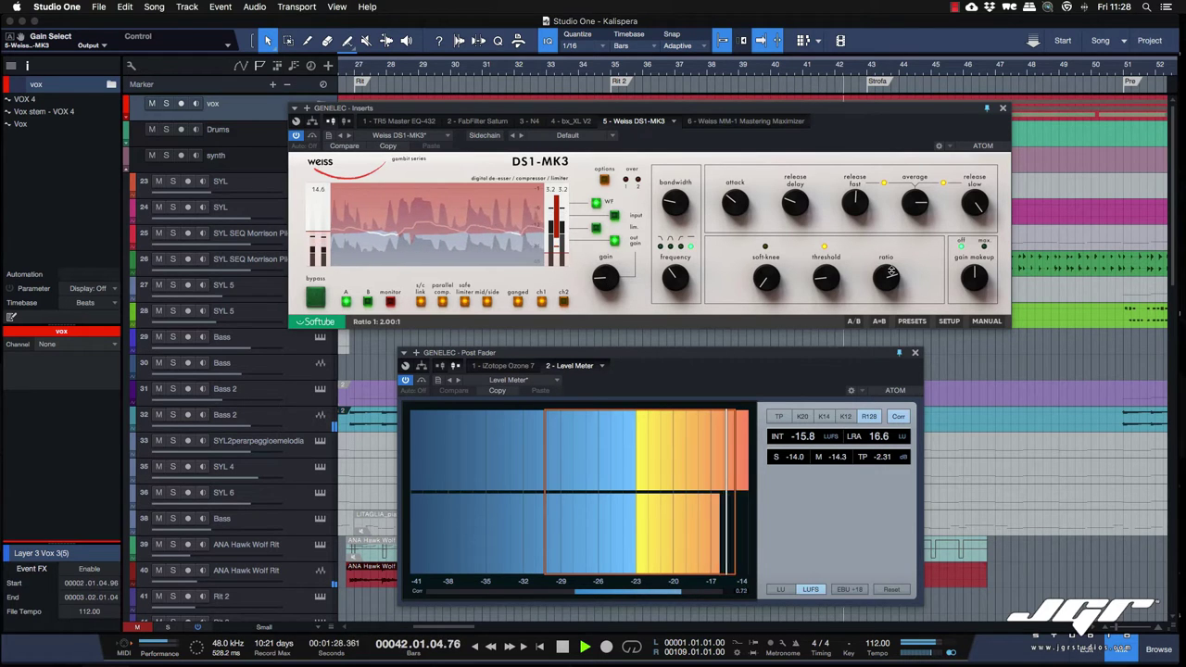
Step: Toggle the DS1-MK3 monitor and bypass to compare the sidechain signal and the unprocessed sound with the output
left_click(390, 302)
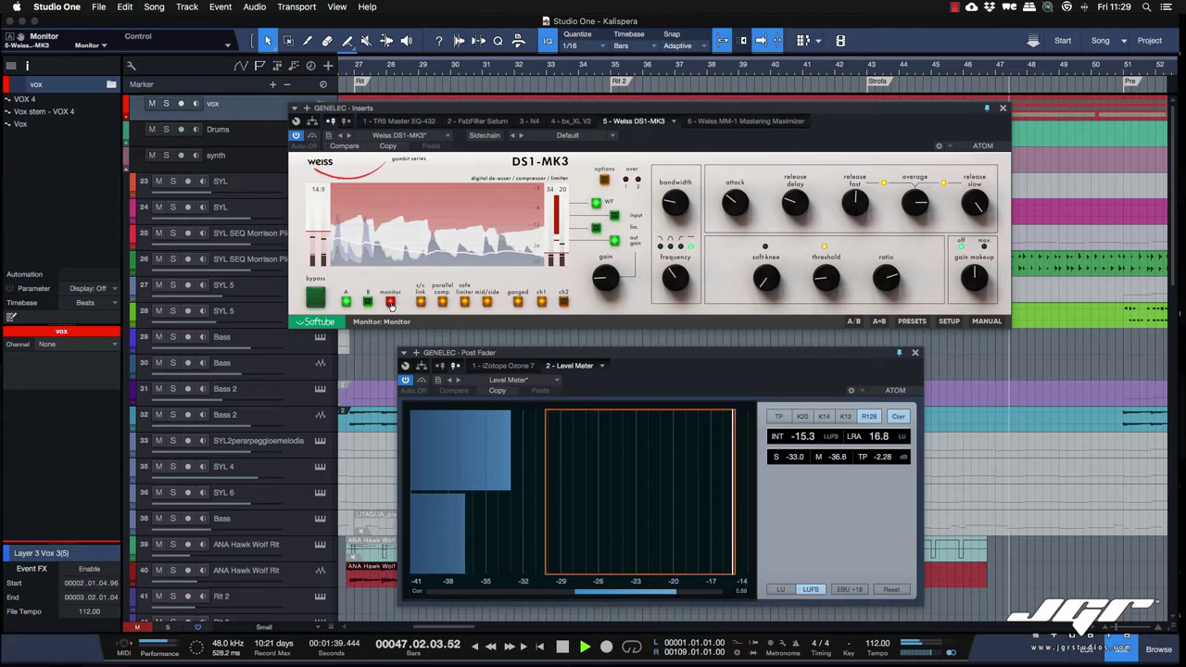
left_click(315, 298)
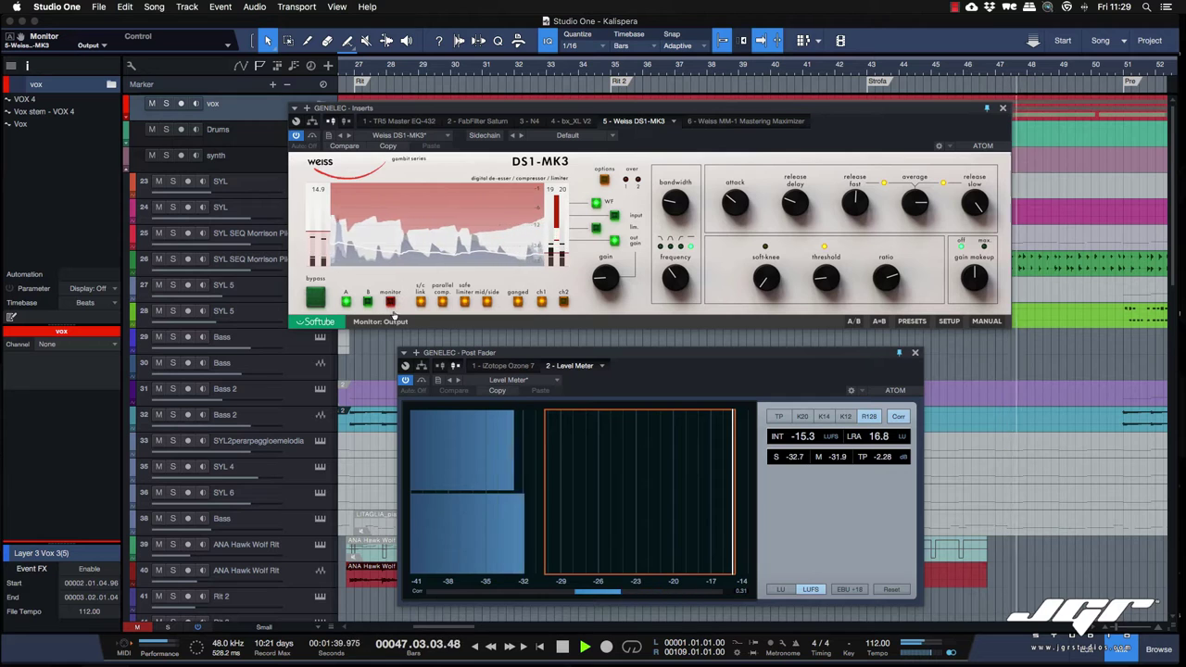
left_click(314, 297)
left_click(390, 302)
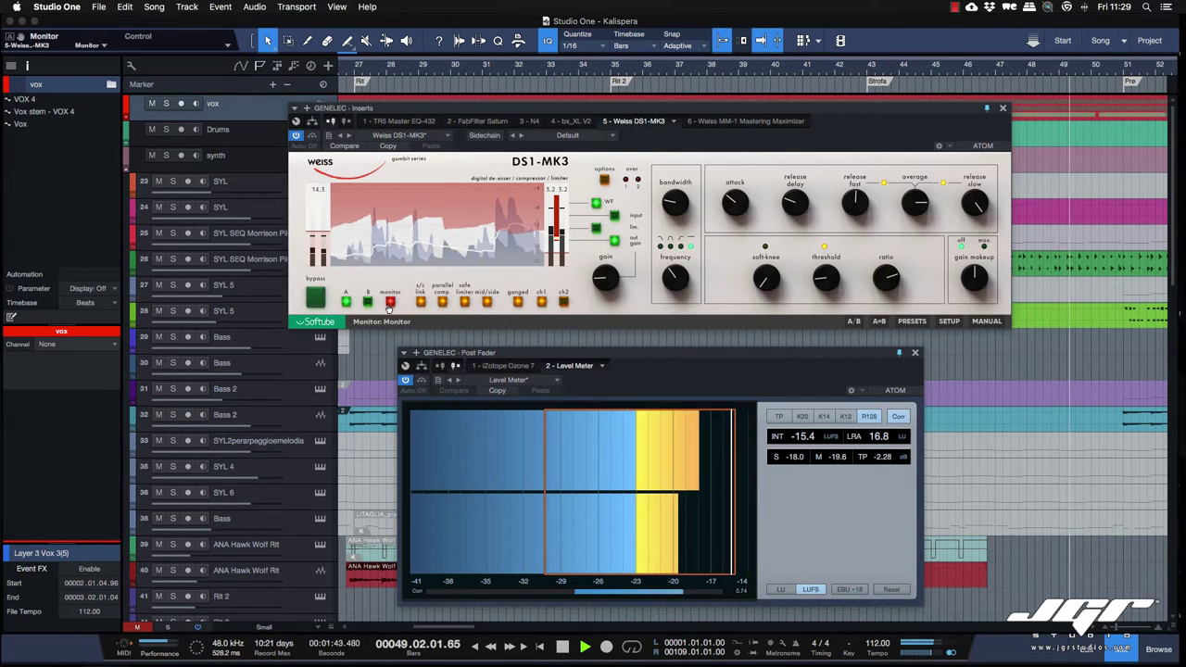
left_click(390, 302)
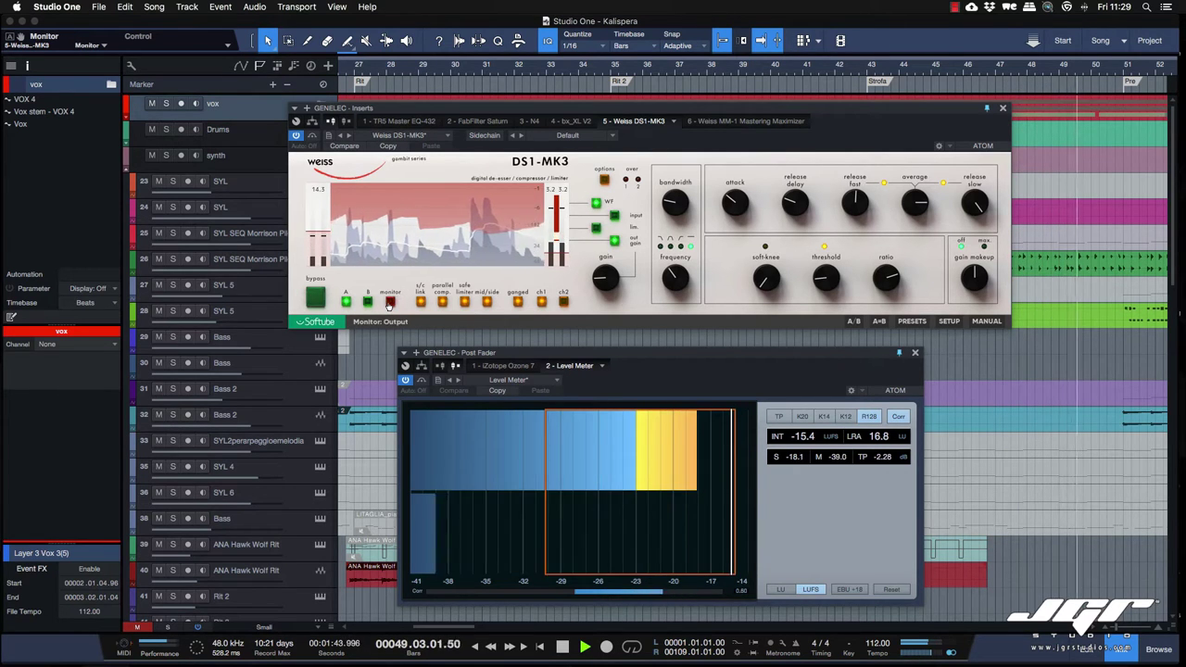
Step: Set the DS1-MK3 input gain to 0.00 dB and the limiter gain to 17.7 dB
left_click(680, 246)
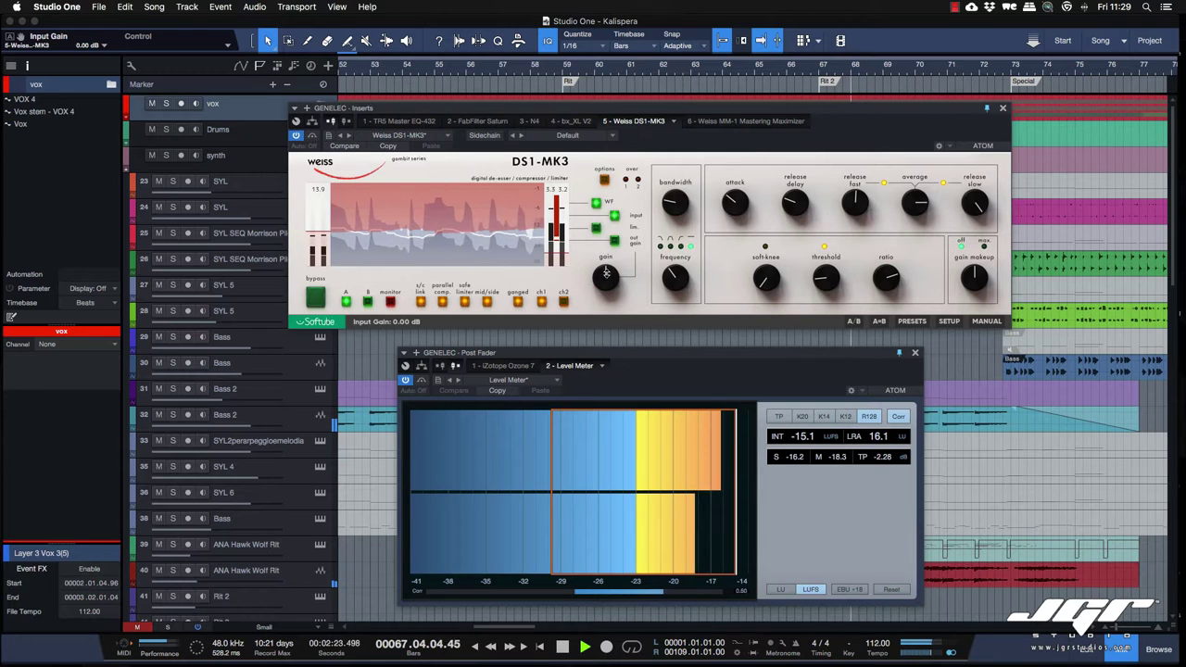
left_click(598, 228)
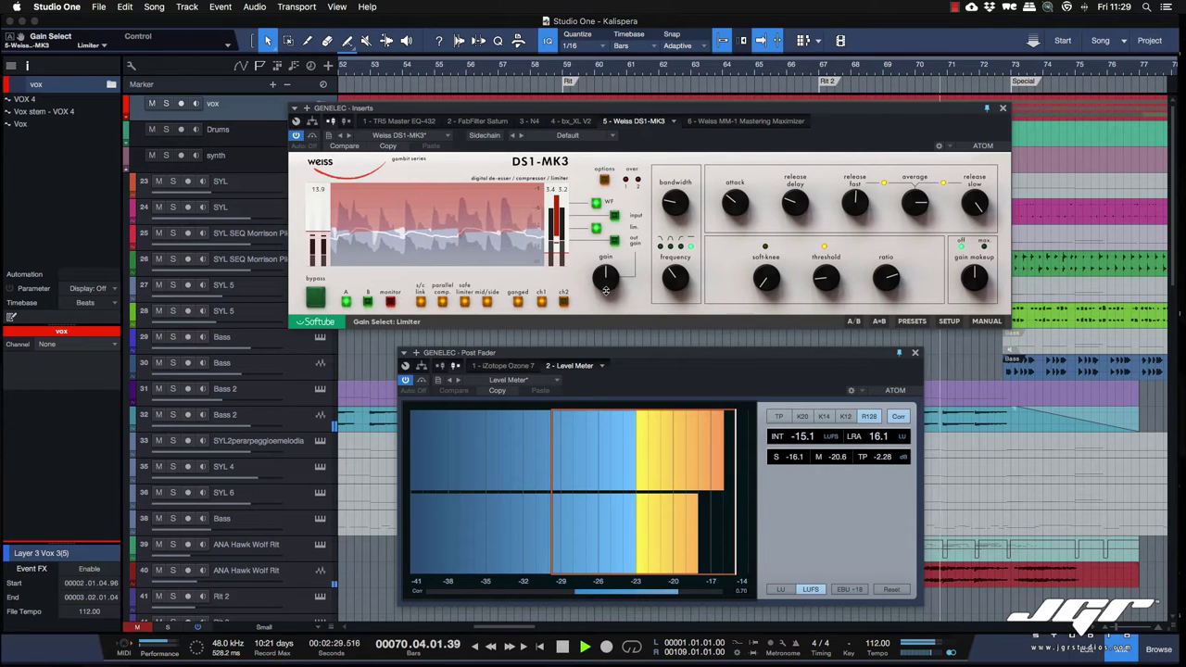
left_click_drag(604, 287, 603, 264)
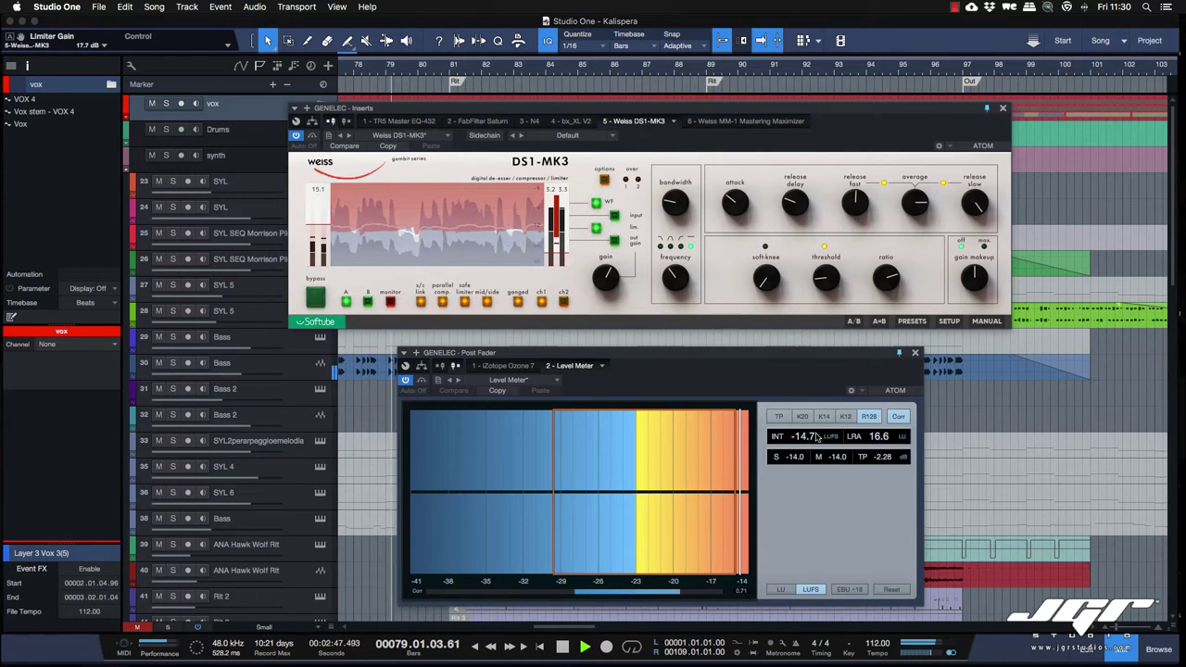
Step: Switch the level meter through K12 to TP mode and lower the limiter gain to 15.2 dB
left_click(845, 417)
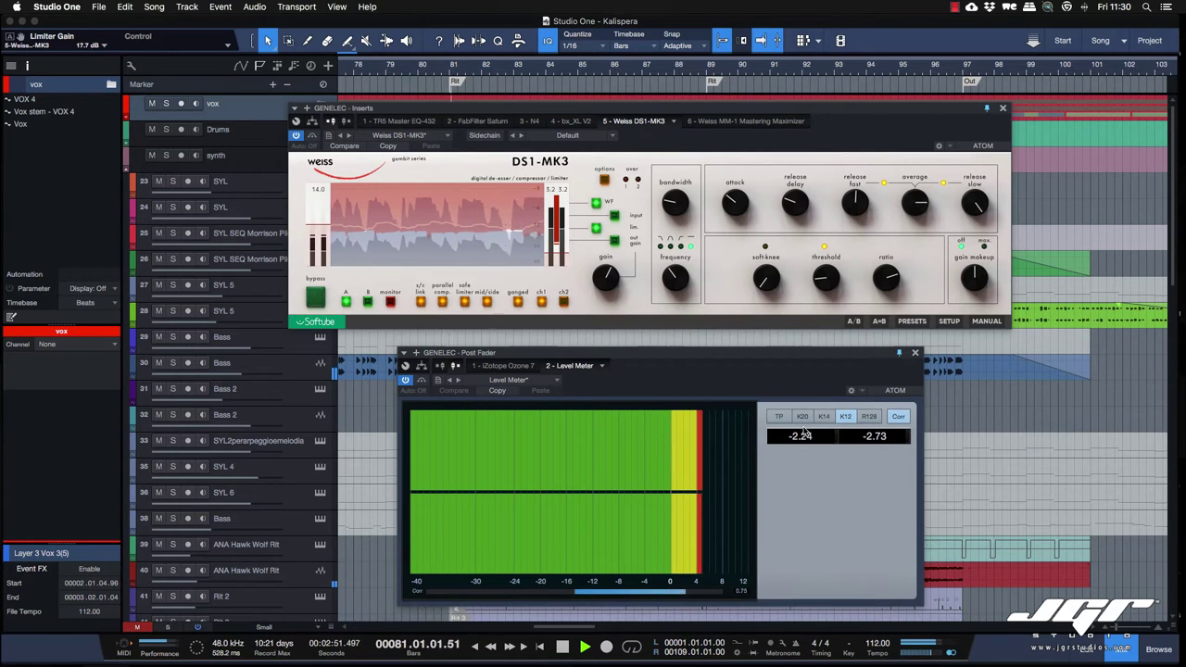
left_click(781, 419)
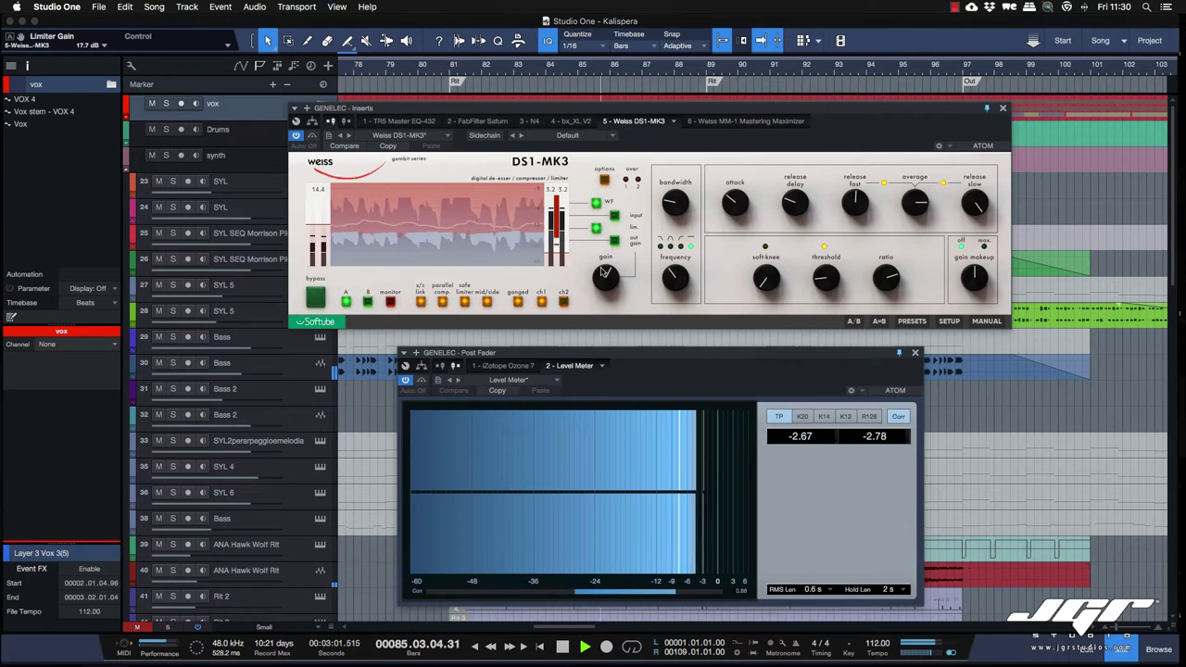
left_click_drag(604, 272, 602, 281)
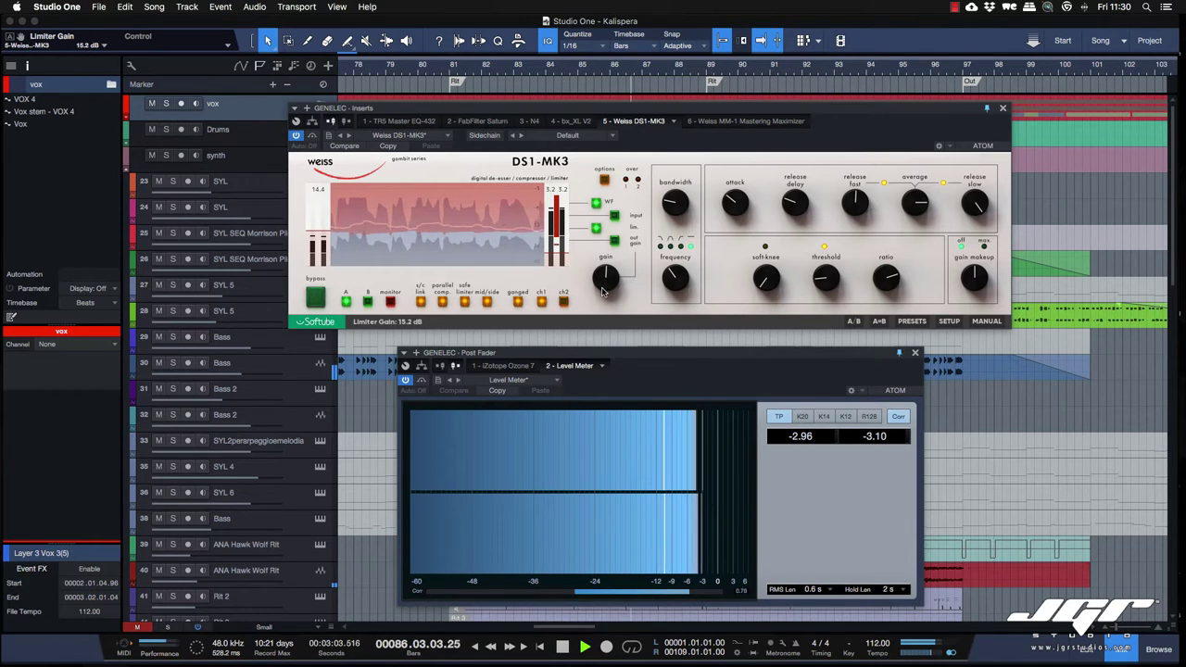
Step: Assign the gain knob to the input and fine-tune the input gain to about 0.48 dB
left_click(614, 215)
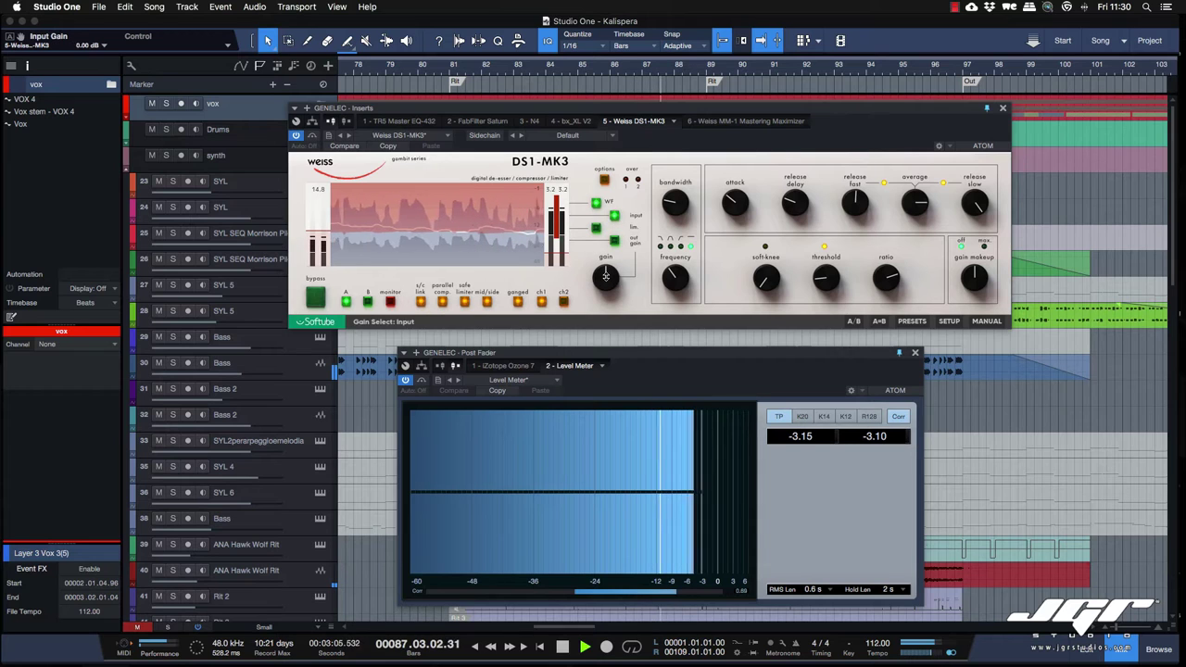
left_click_drag(603, 246, 608, 276)
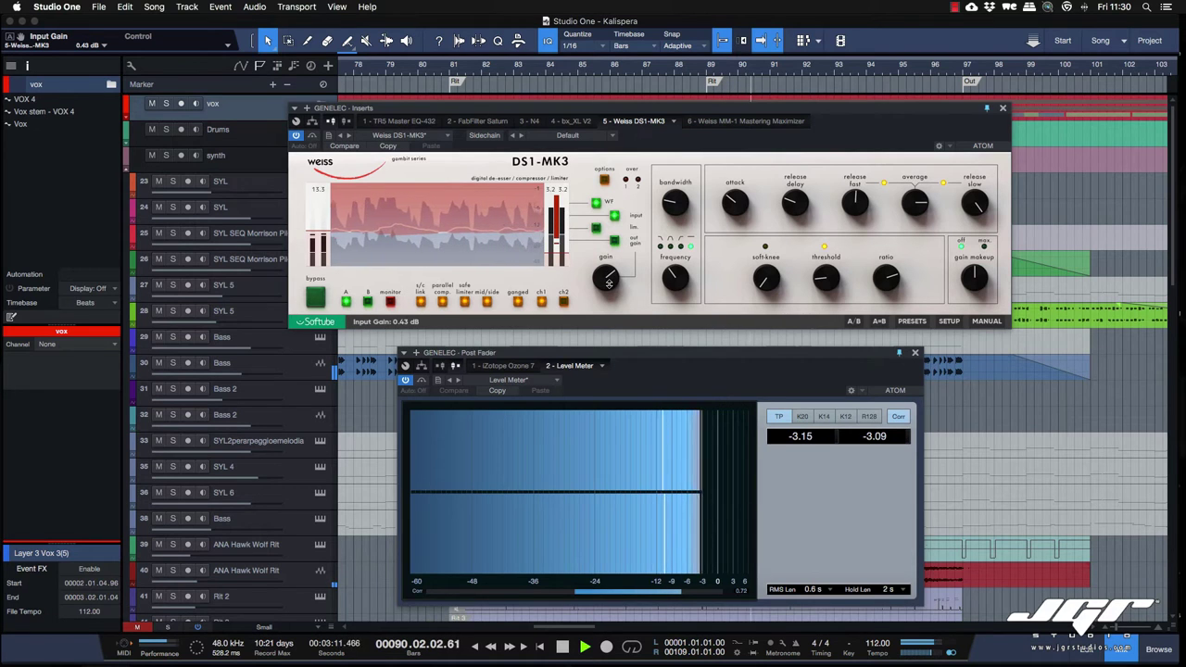
left_click_drag(607, 276, 606, 275)
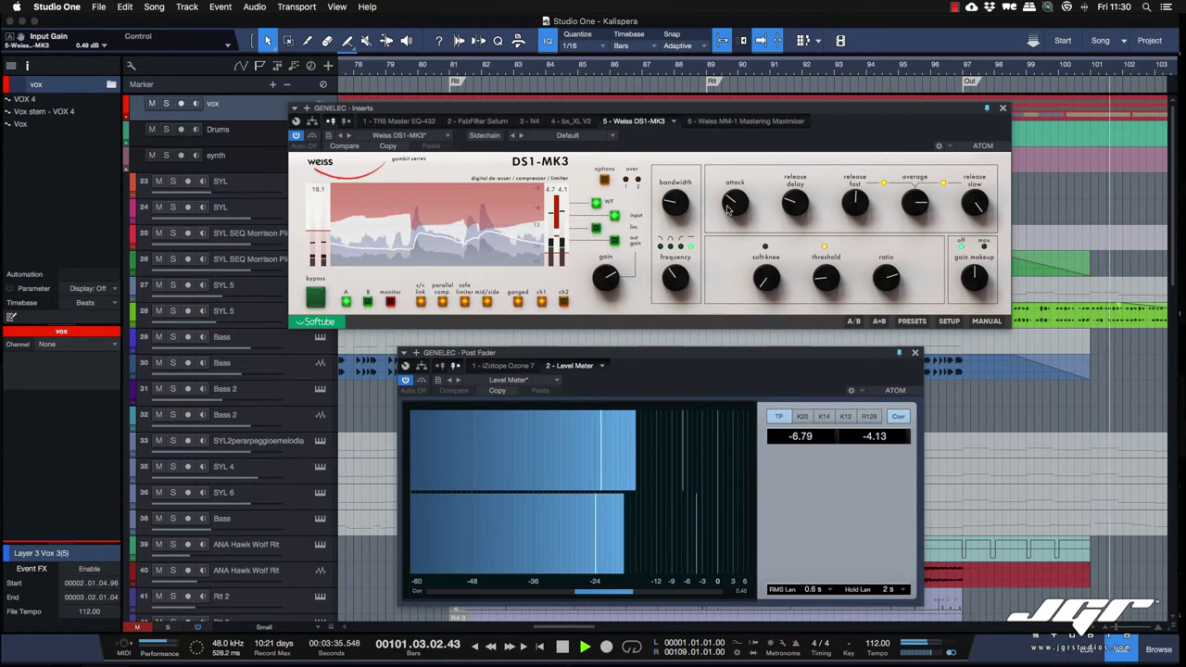
Step: Restart playback of the song from about bar 26
key("space")
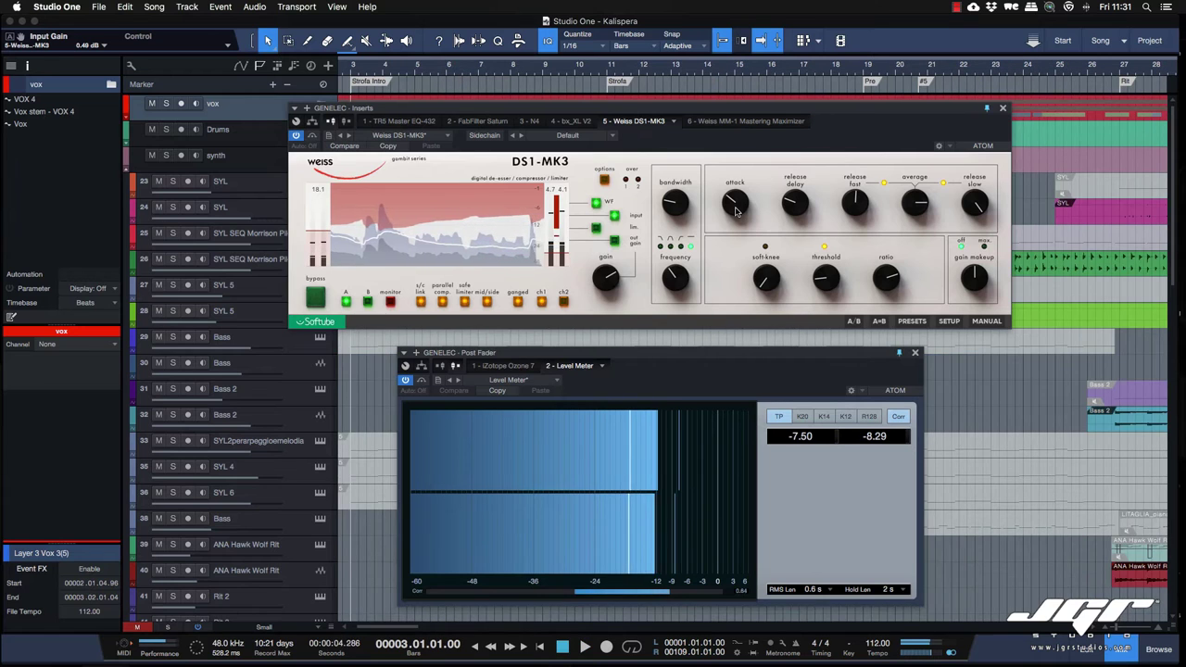
left_click(1097, 73)
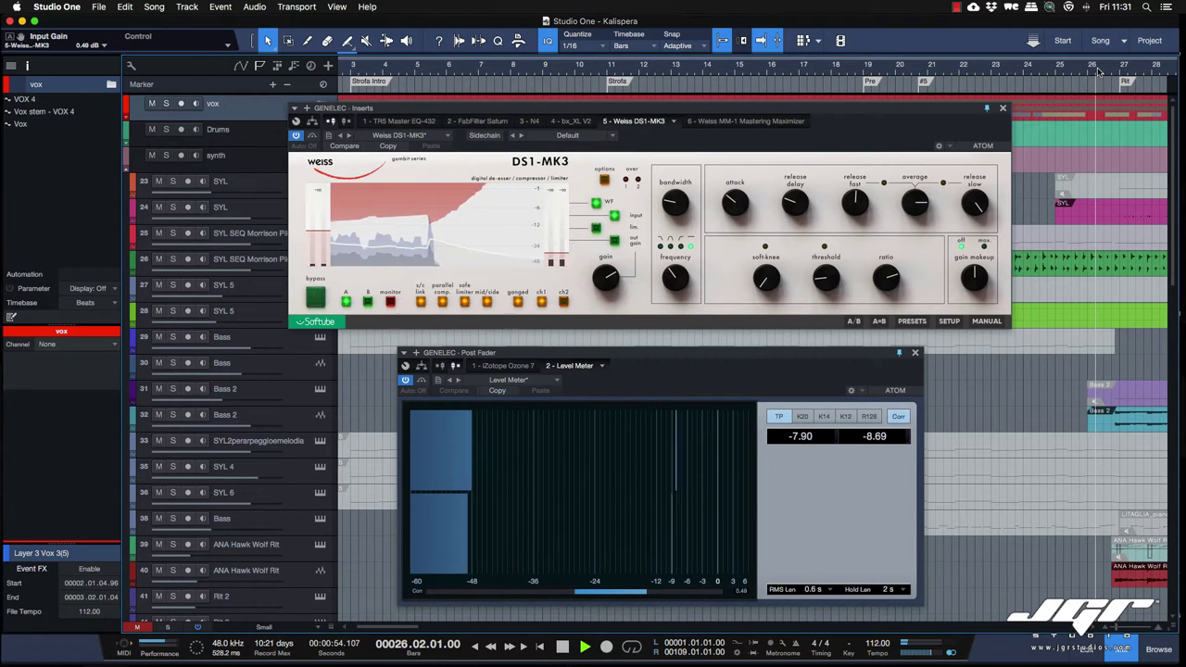
key("space")
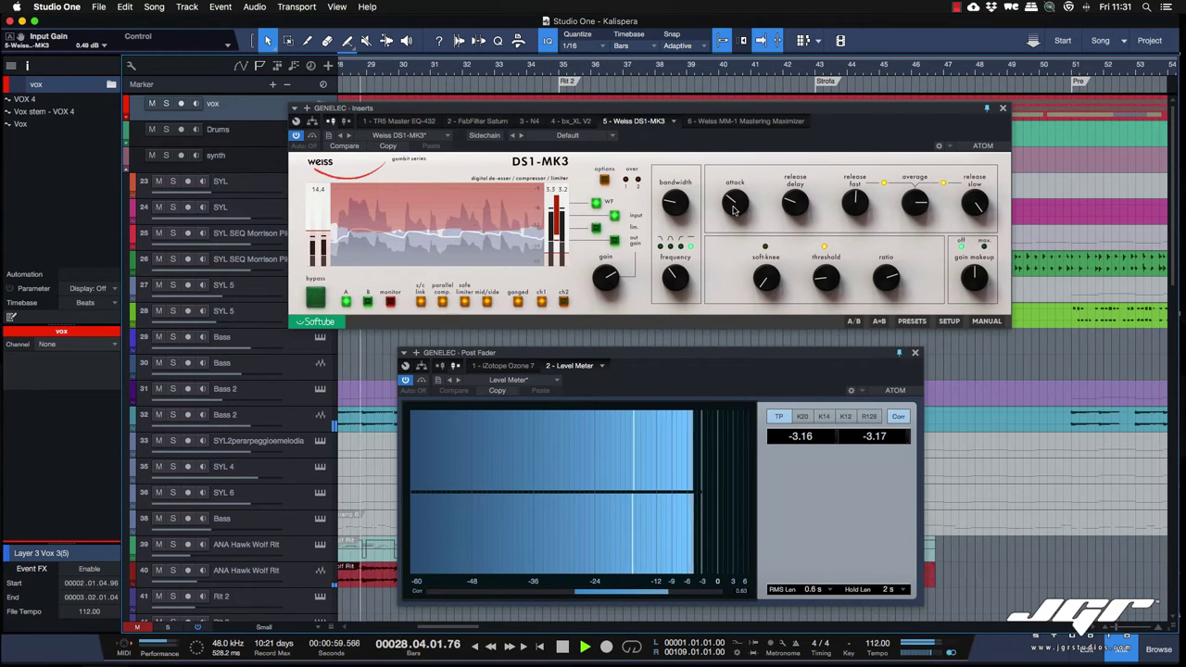
Step: Adjust the DS1-MK3 attack and slow release, then set the fast release to 125 ms and the average to 10.0 ms
left_click_drag(734, 208, 732, 238)
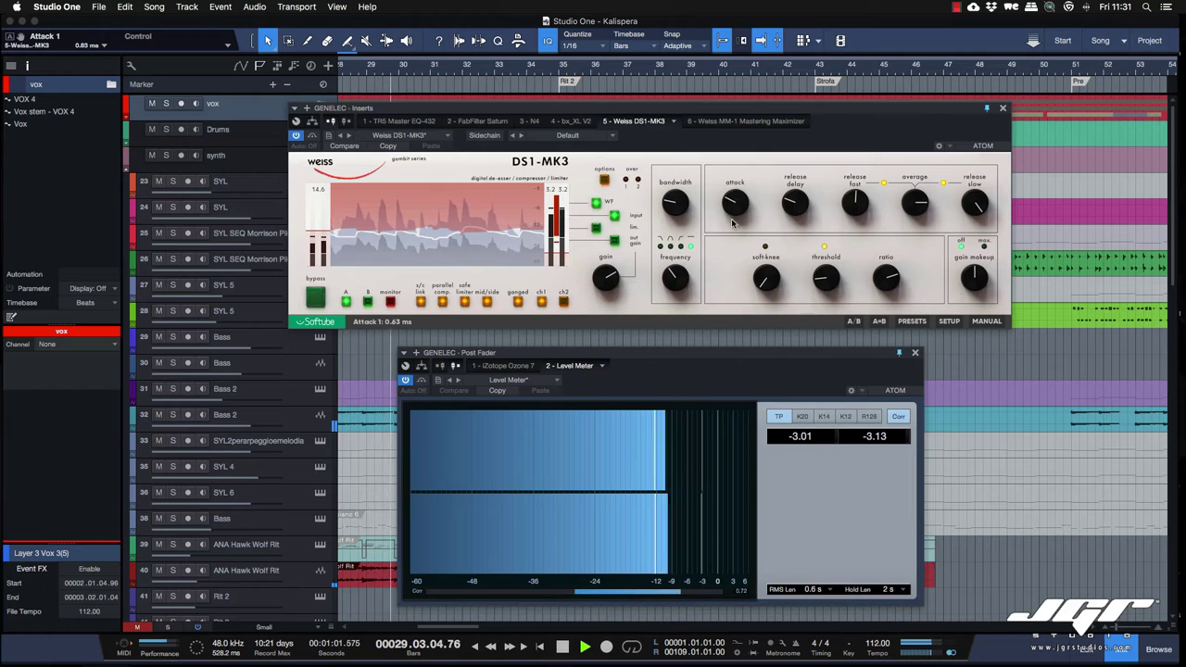
left_click_drag(926, 213, 915, 246)
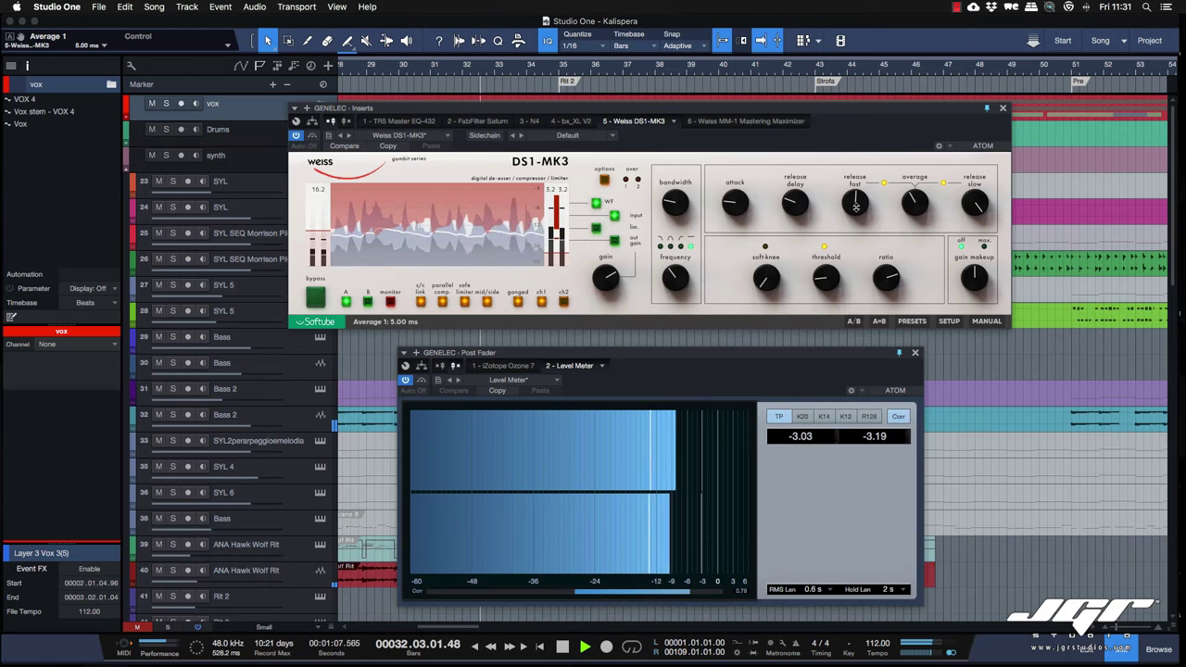
left_click_drag(976, 206, 973, 224)
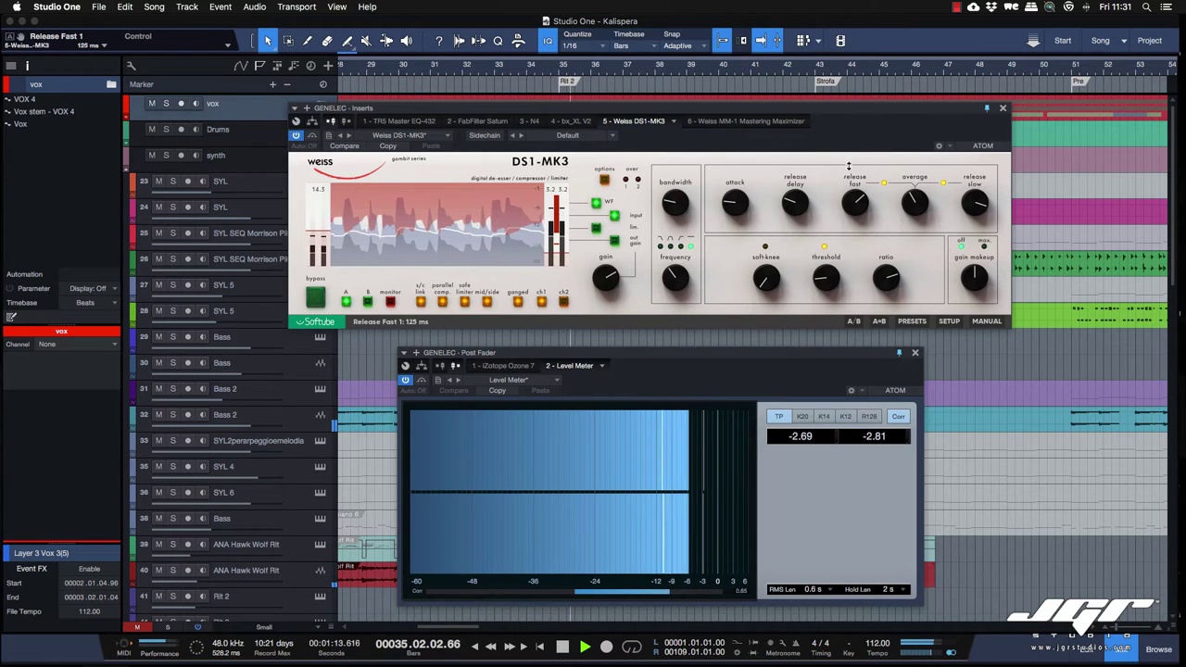
left_click_drag(916, 205, 917, 168)
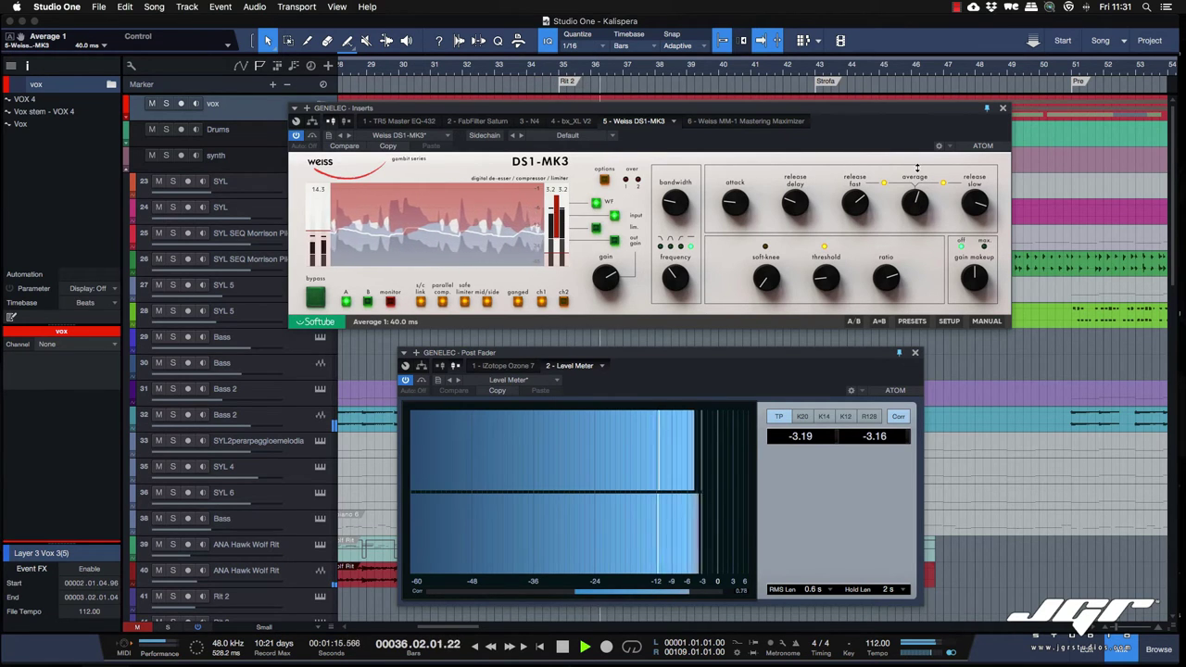
left_click_drag(914, 213, 915, 223)
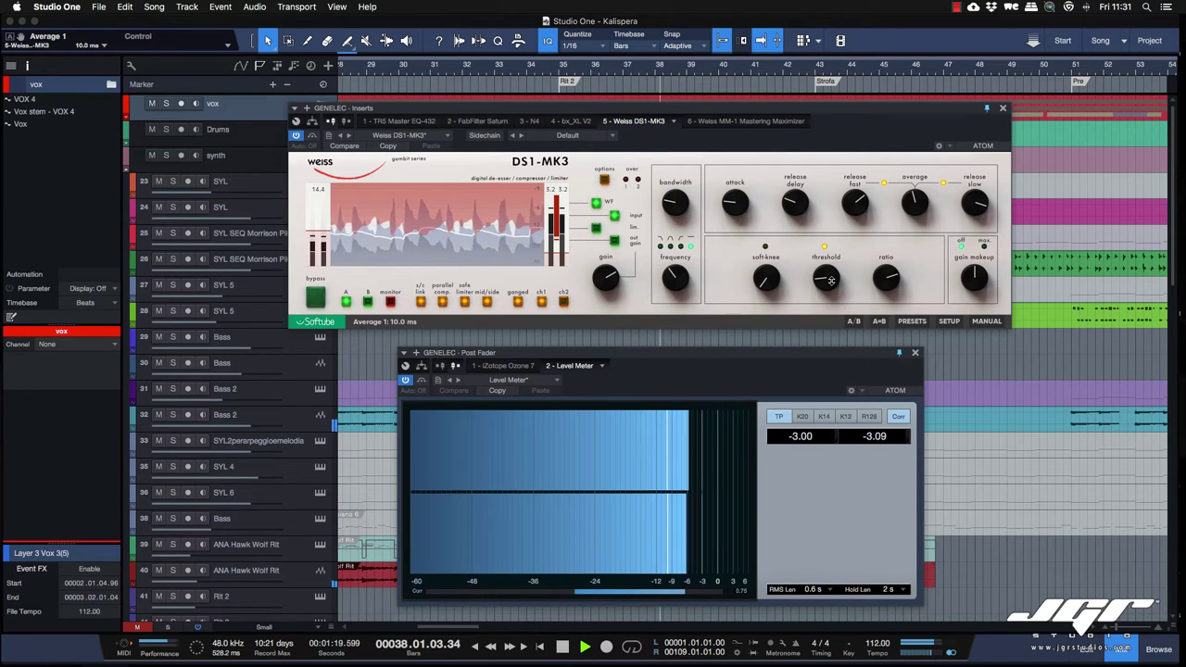
Step: Raise the DS1-MK3 threshold slightly, reduce the soft knee to 10 % and set the bandwidth to about 2 1/2 octaves
left_click_drag(830, 281, 826, 261)
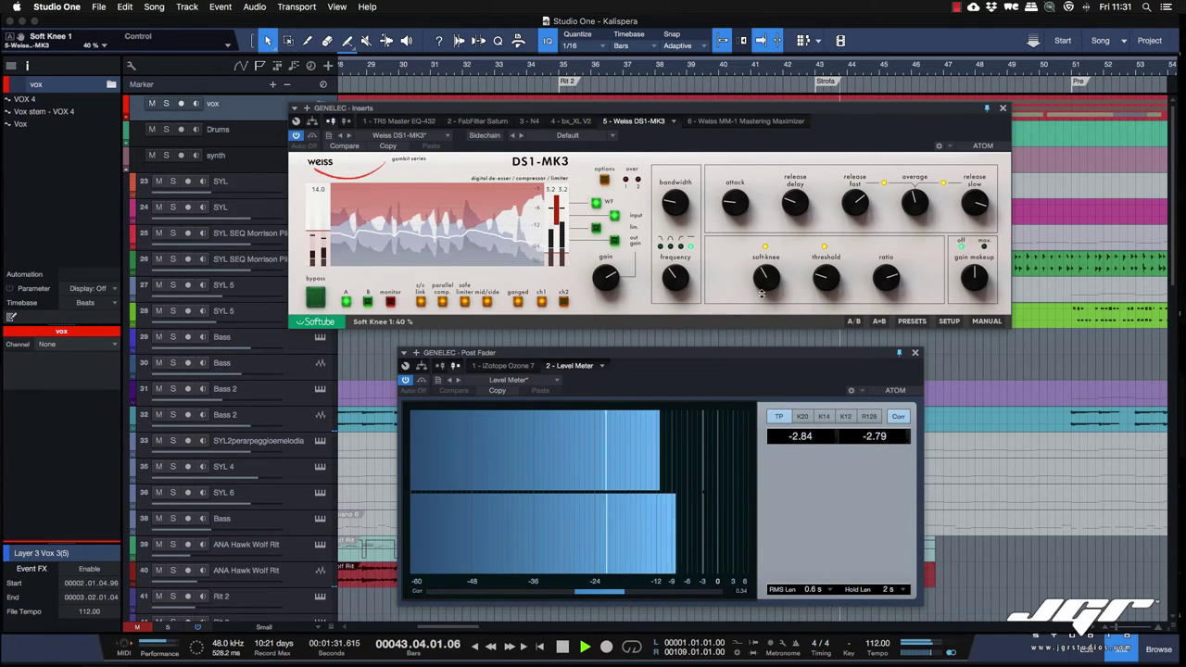
left_click_drag(761, 275, 760, 284)
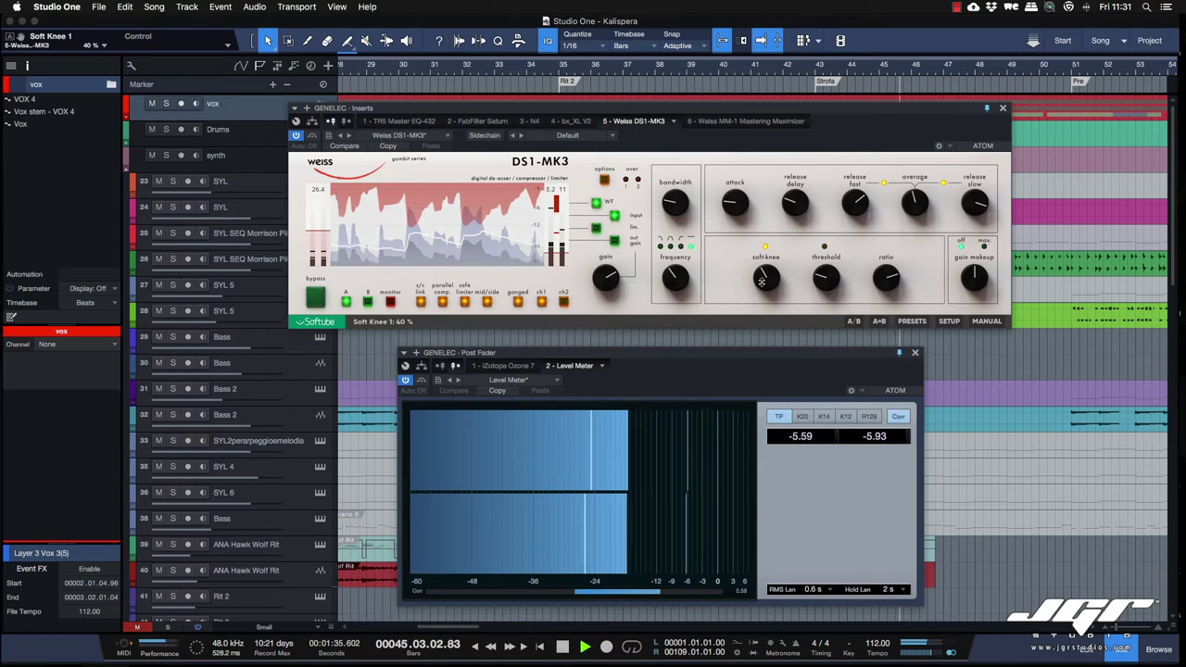
left_click_drag(761, 281, 764, 318)
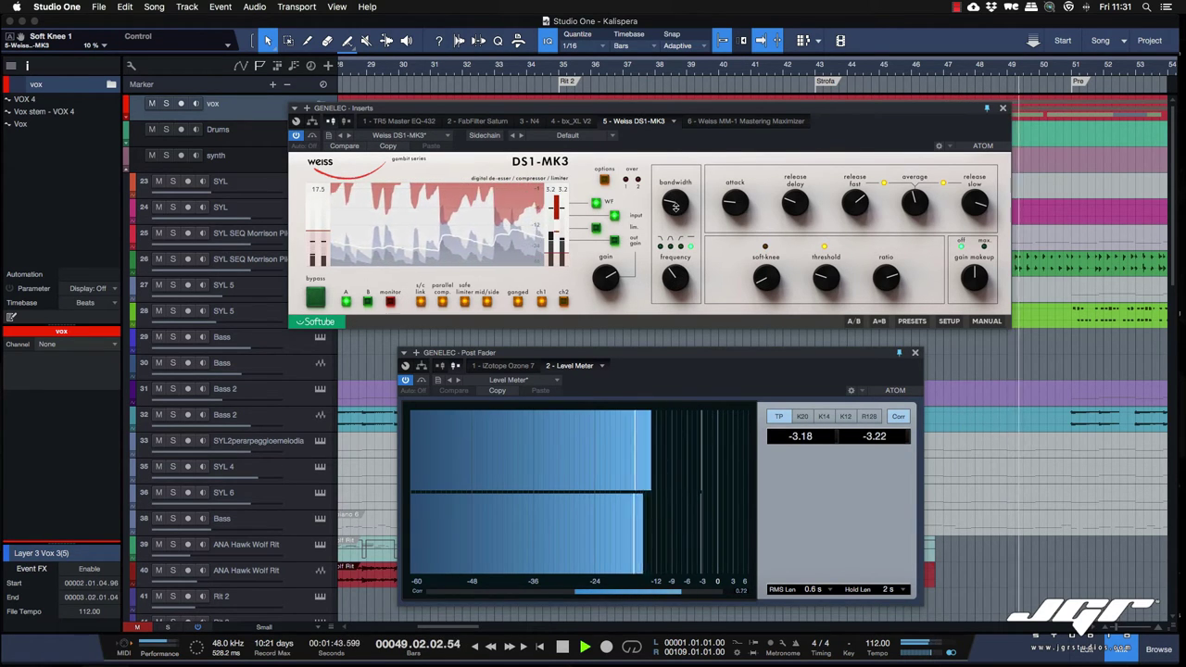
mouse_move(676, 204)
left_mouse_down()
mouse_move(676, 192)
mouse_move(675, 221)
mouse_move(675, 124)
mouse_move(666, 224)
left_mouse_up()
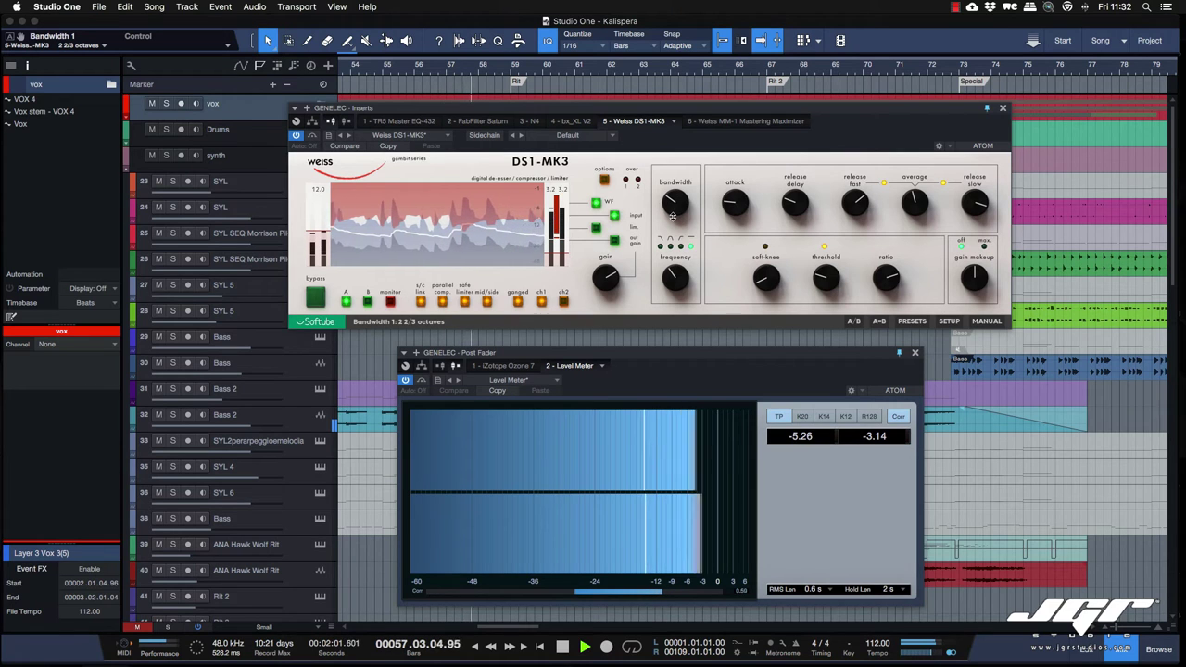
left_click_drag(673, 215, 673, 220)
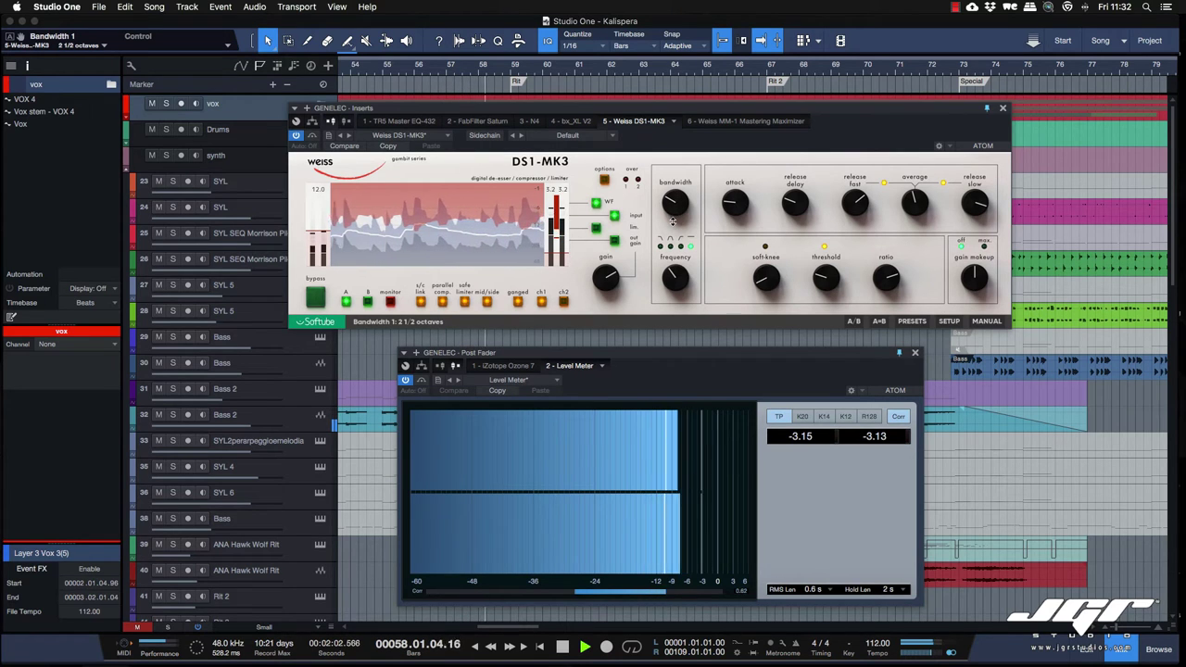
Step: Switch the gain knob from limiter to output and raise the output gain in small increments to about -1.00 dB
left_click(595, 229)
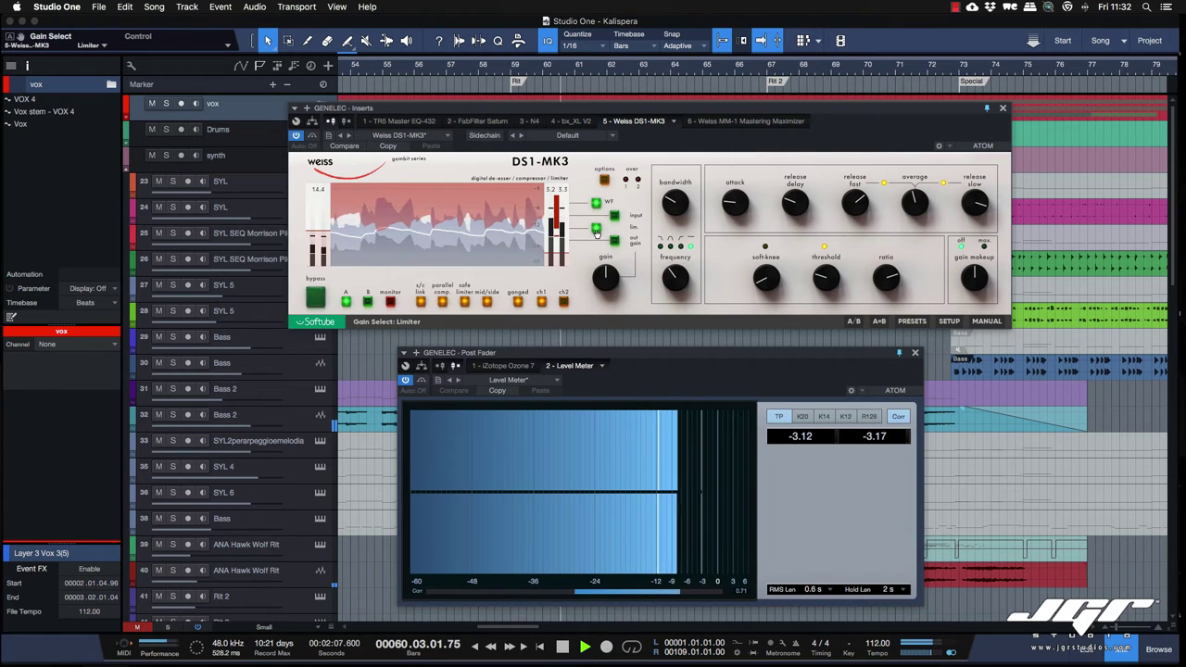
left_click_drag(604, 277, 604, 274)
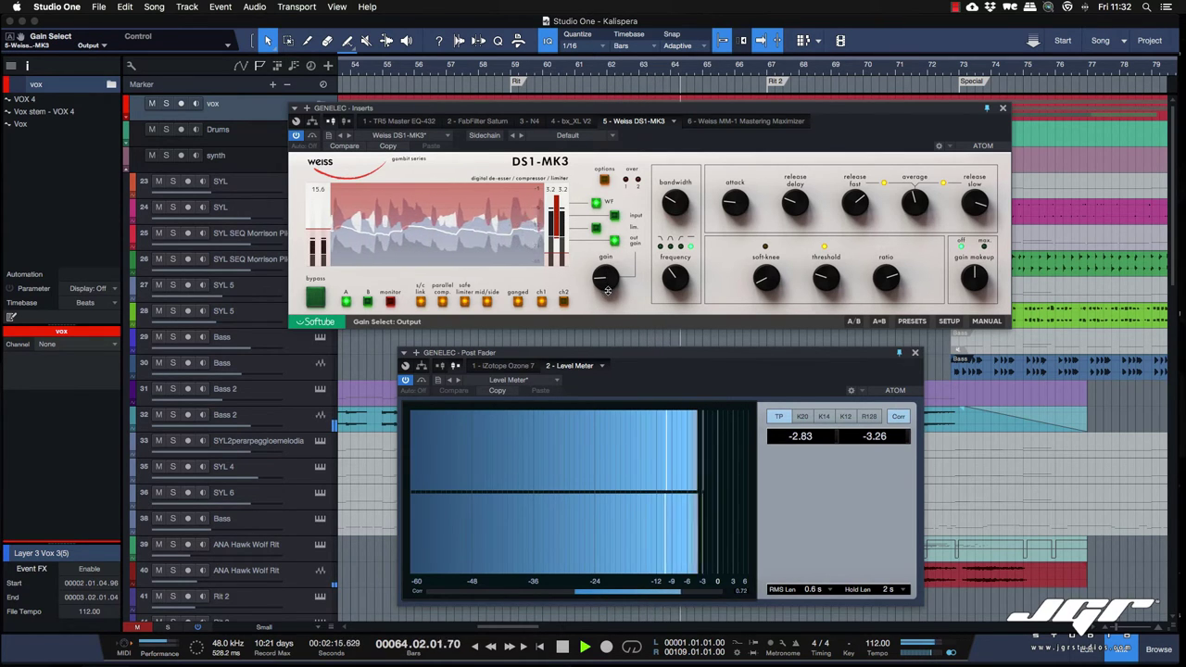
left_click_drag(604, 280, 603, 276)
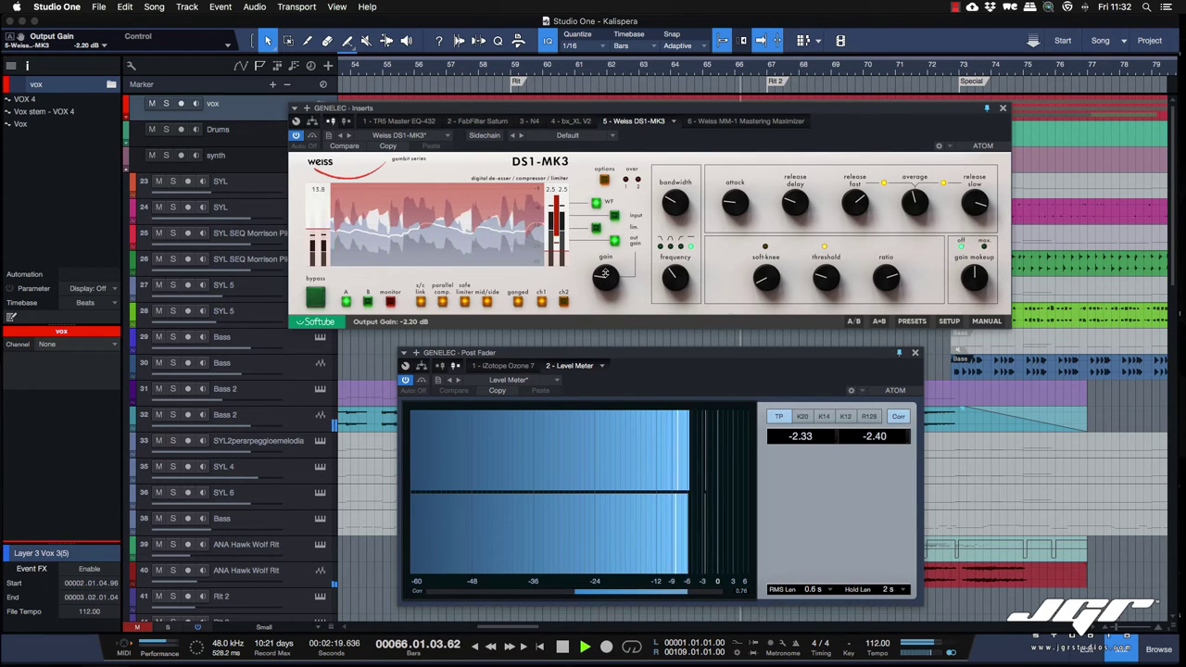
left_click_drag(605, 271, 605, 269)
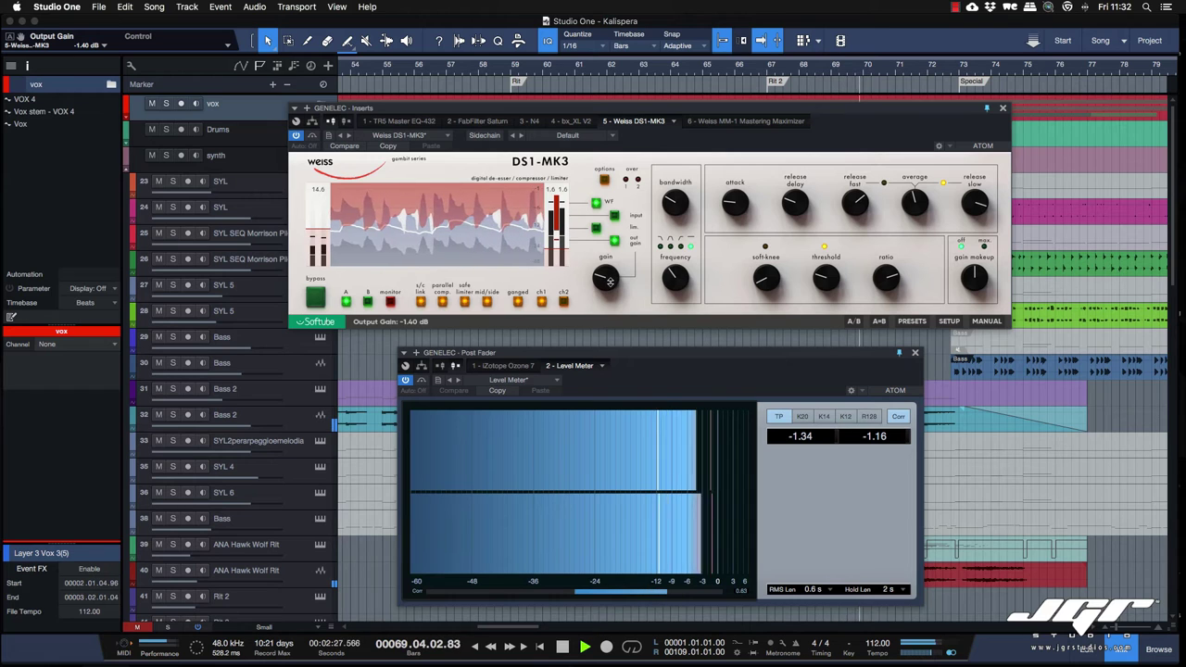
left_click_drag(611, 278, 609, 276)
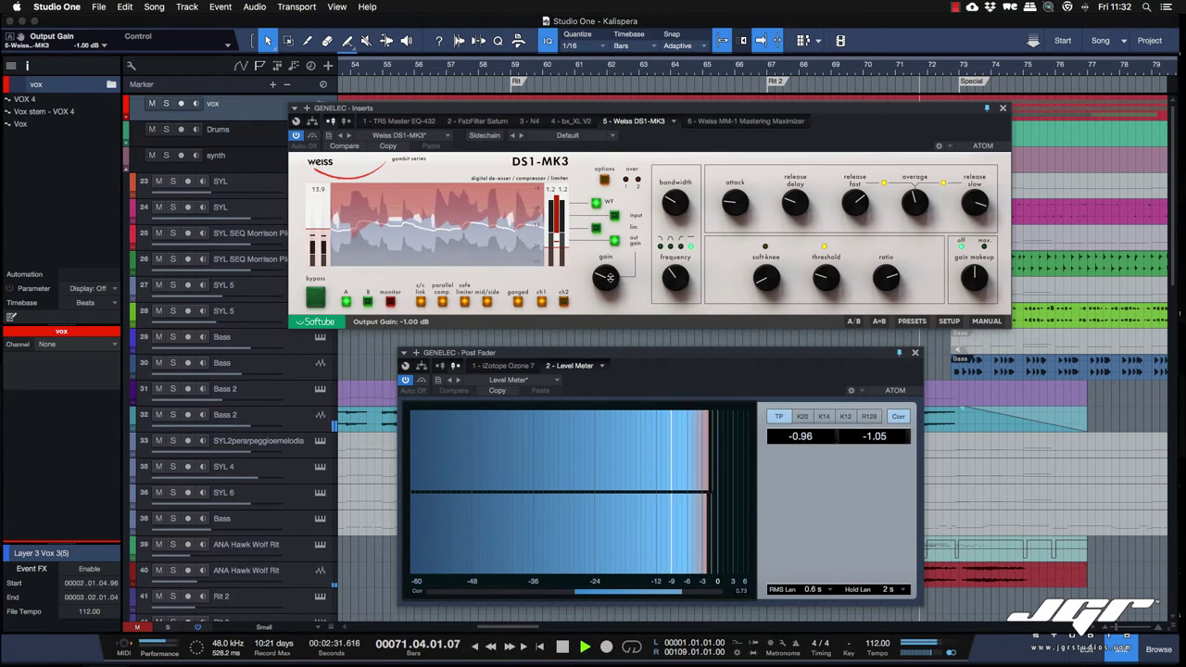
left_click_drag(609, 277, 610, 277)
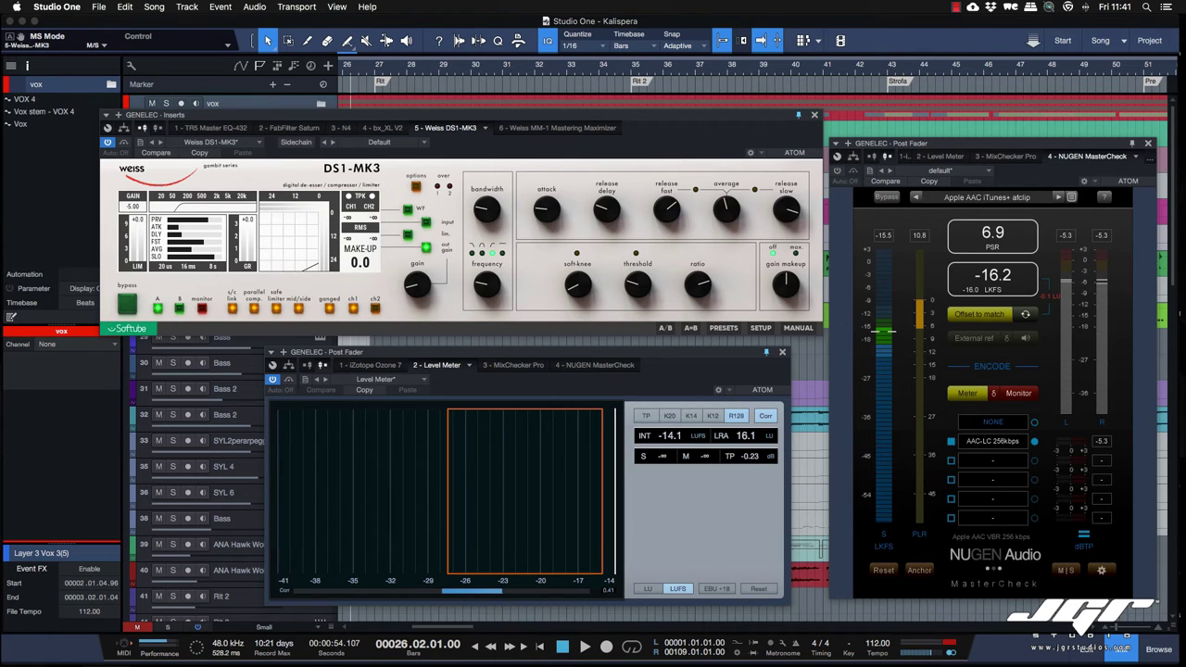
Step: Play the song from bar 26 and toggle the DS1-MK3 bypass to compare the processed and unprocessed sound
key("space")
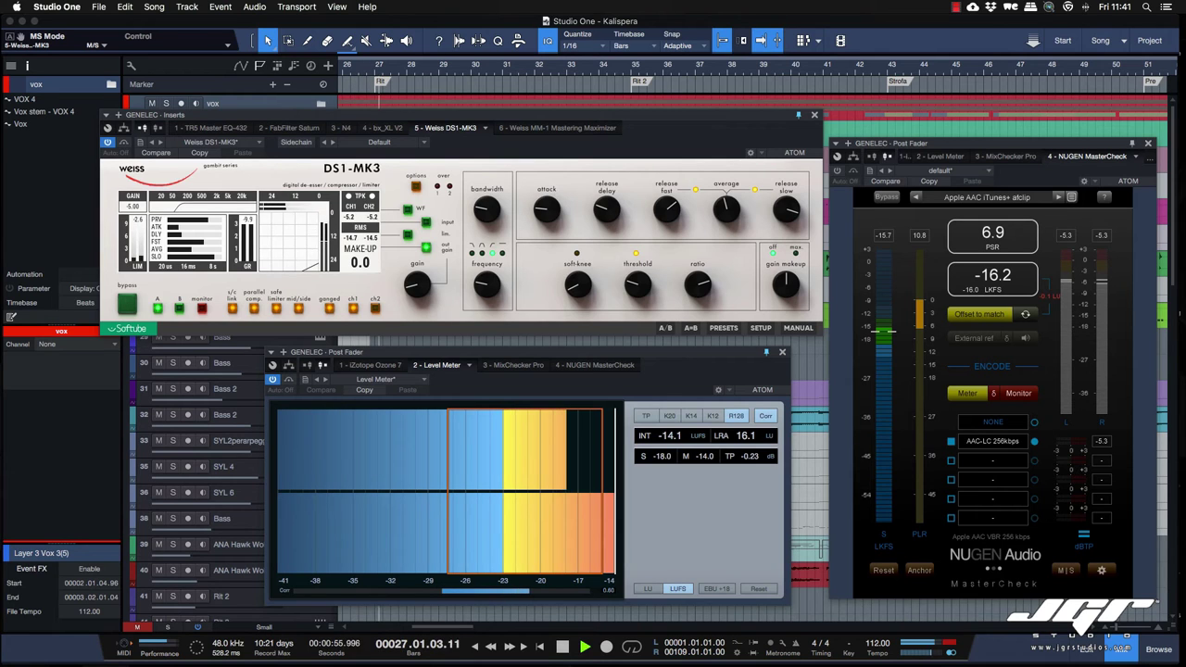
left_click(127, 303)
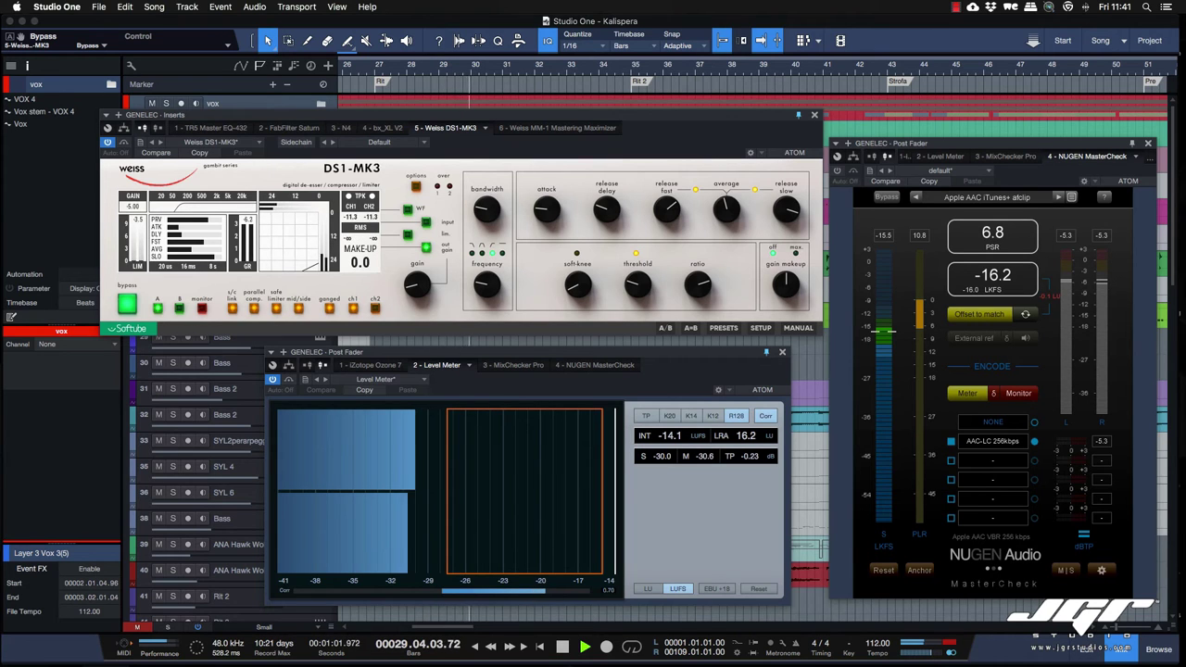
left_click(126, 303)
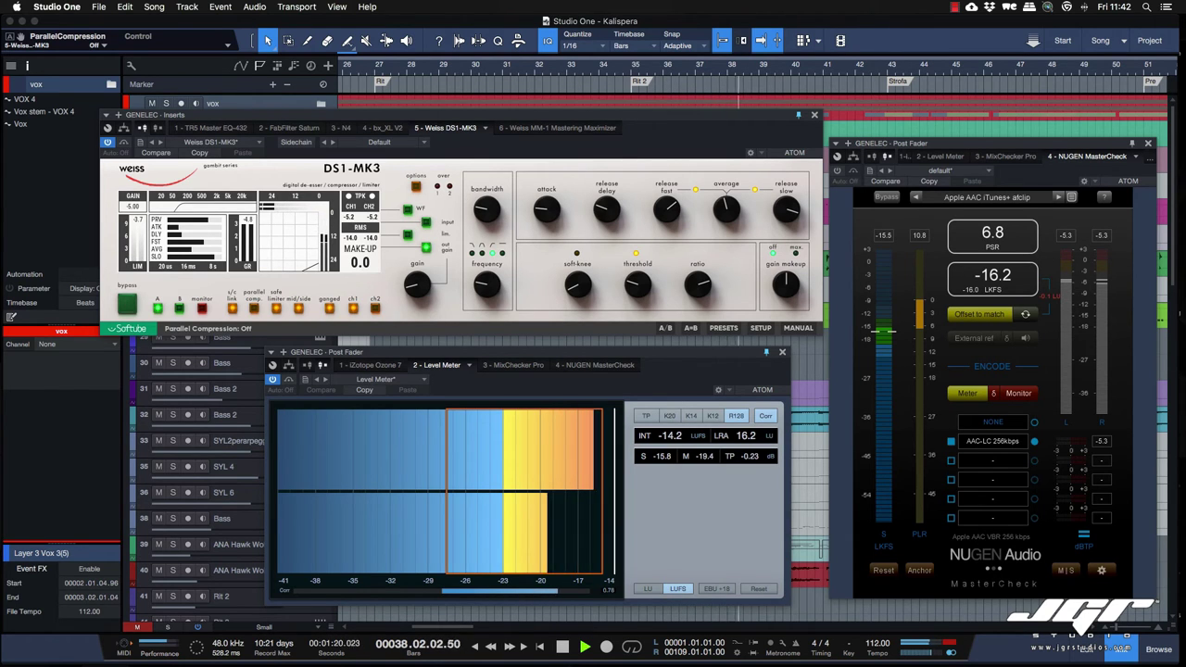
Step: Compare the DS1-MK3 parallel compression, safe limiter and mid/side modes during playback, leaving all three enabled
left_click(254, 308)
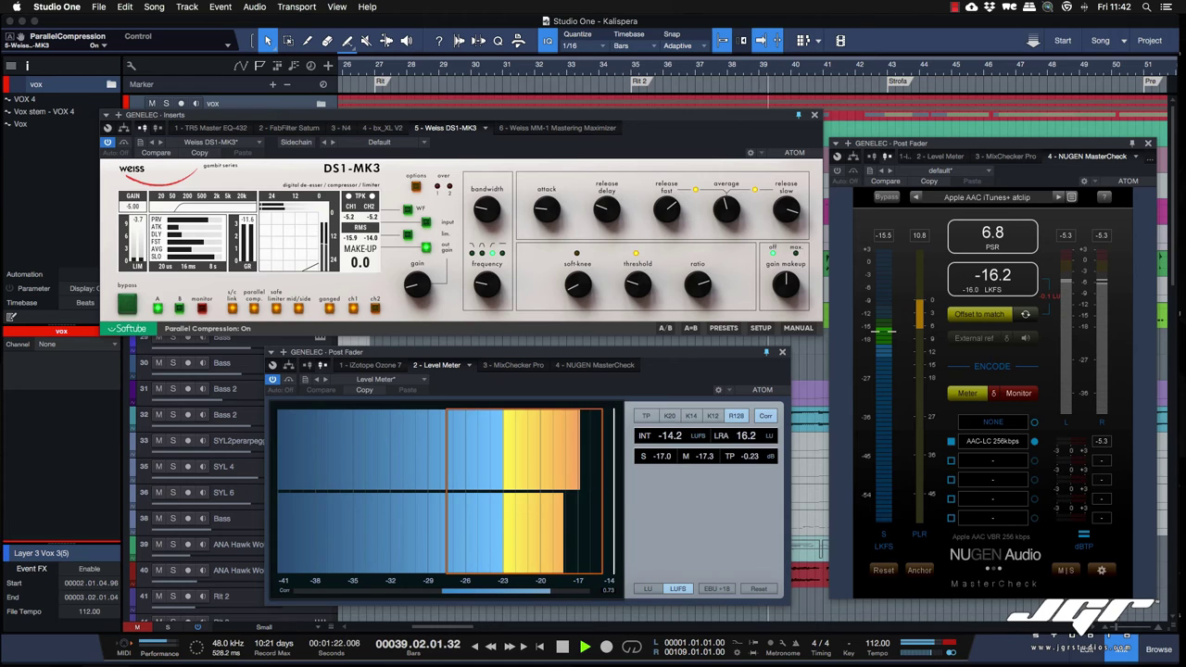
left_click(276, 307)
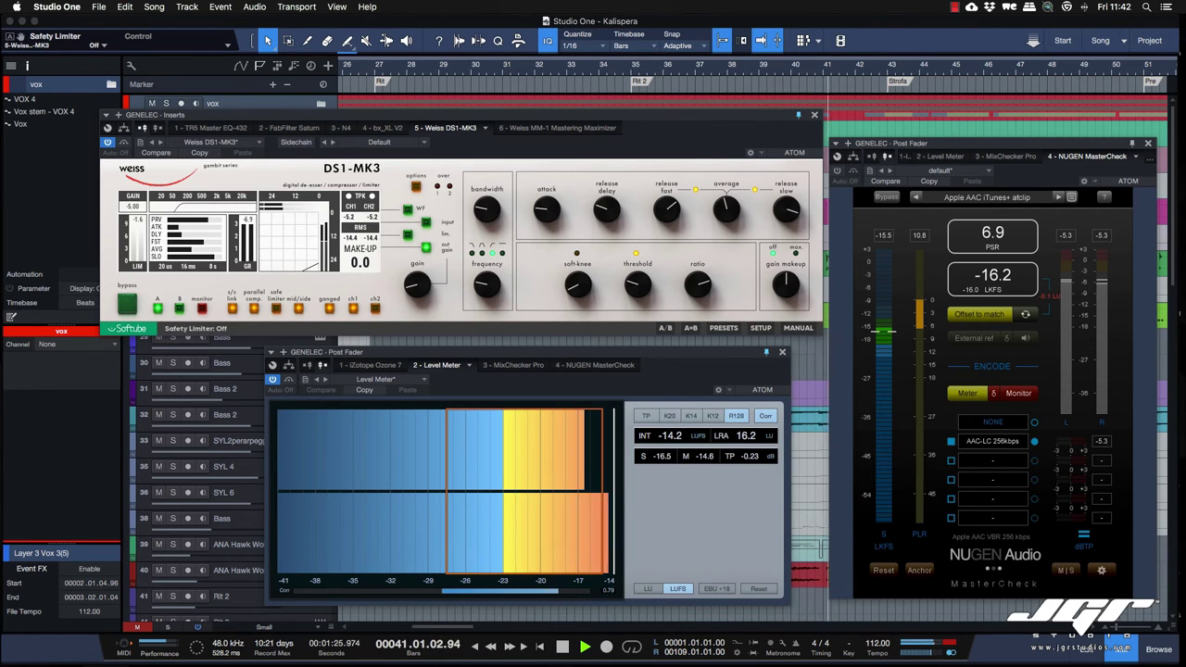
left_click(276, 308)
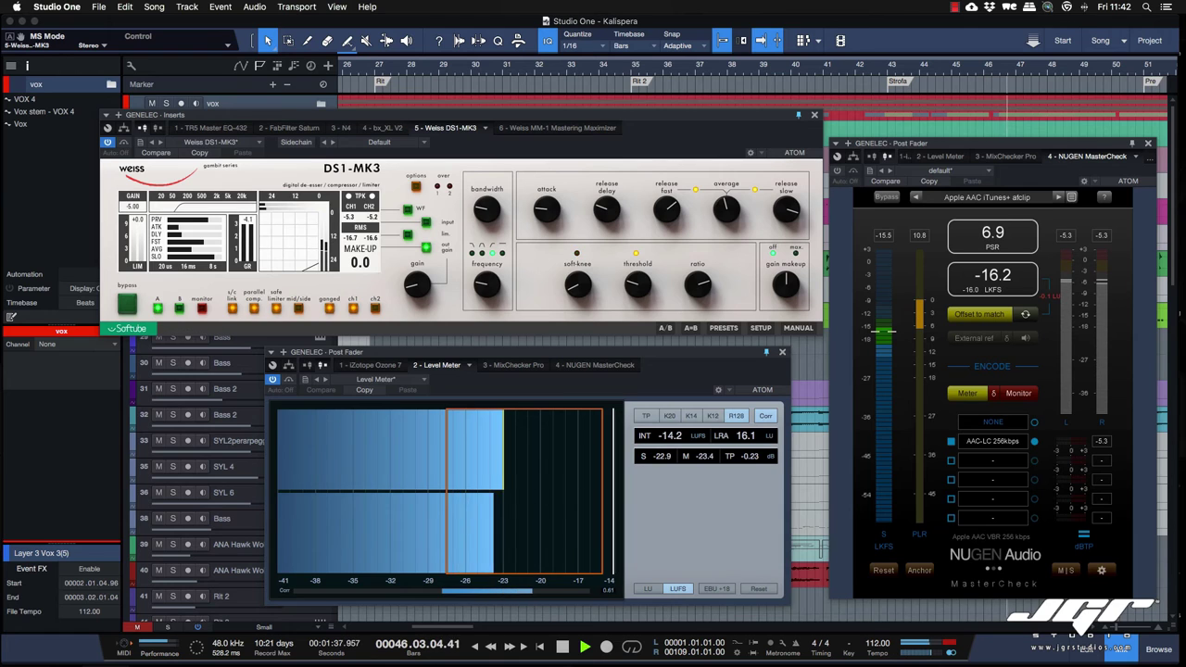
left_click(298, 309)
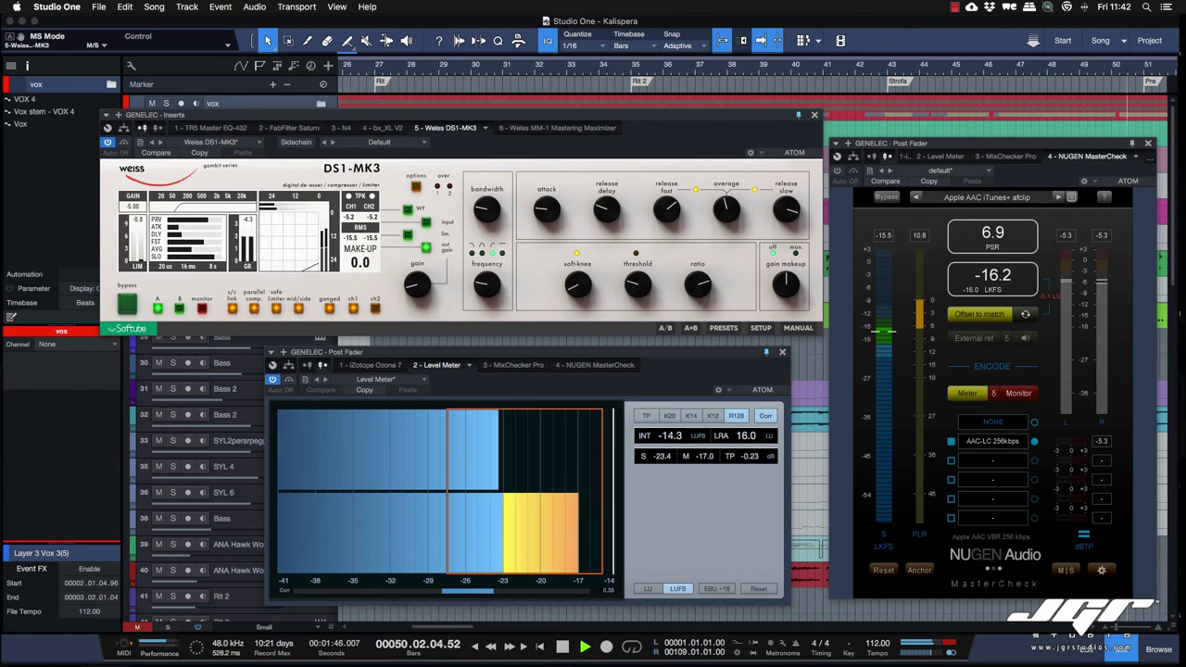
Step: Check the true peak levels in the level meter's TP mode, stop playback and return the meter to R128
mouse_move(578, 284)
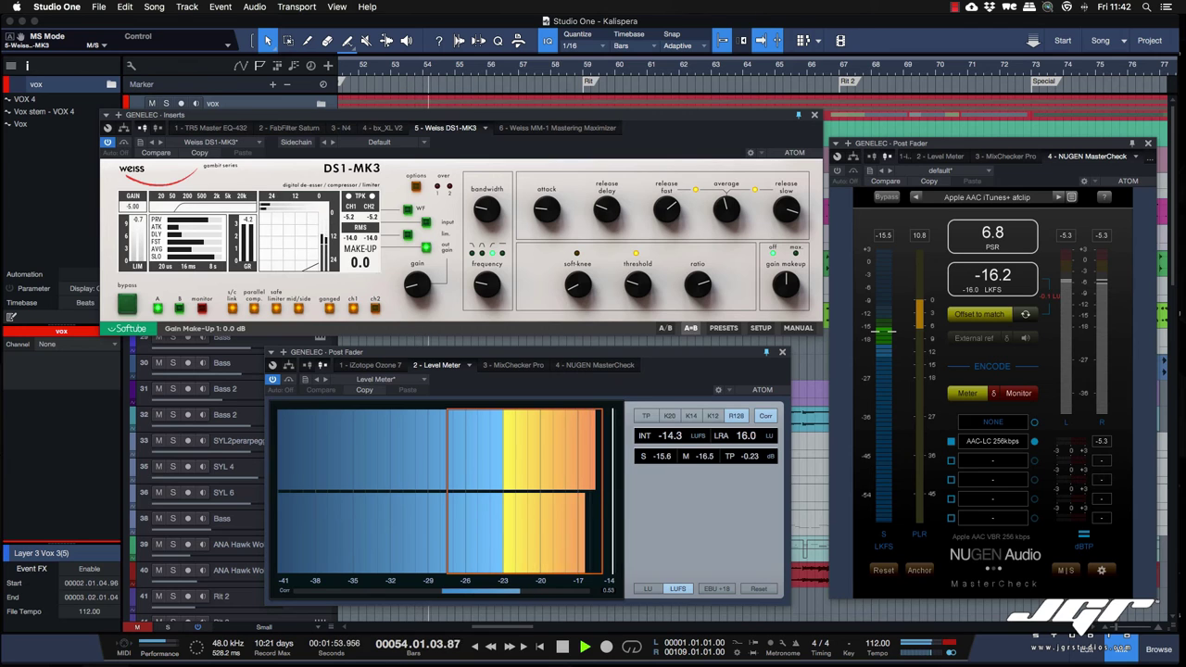
left_click(646, 416)
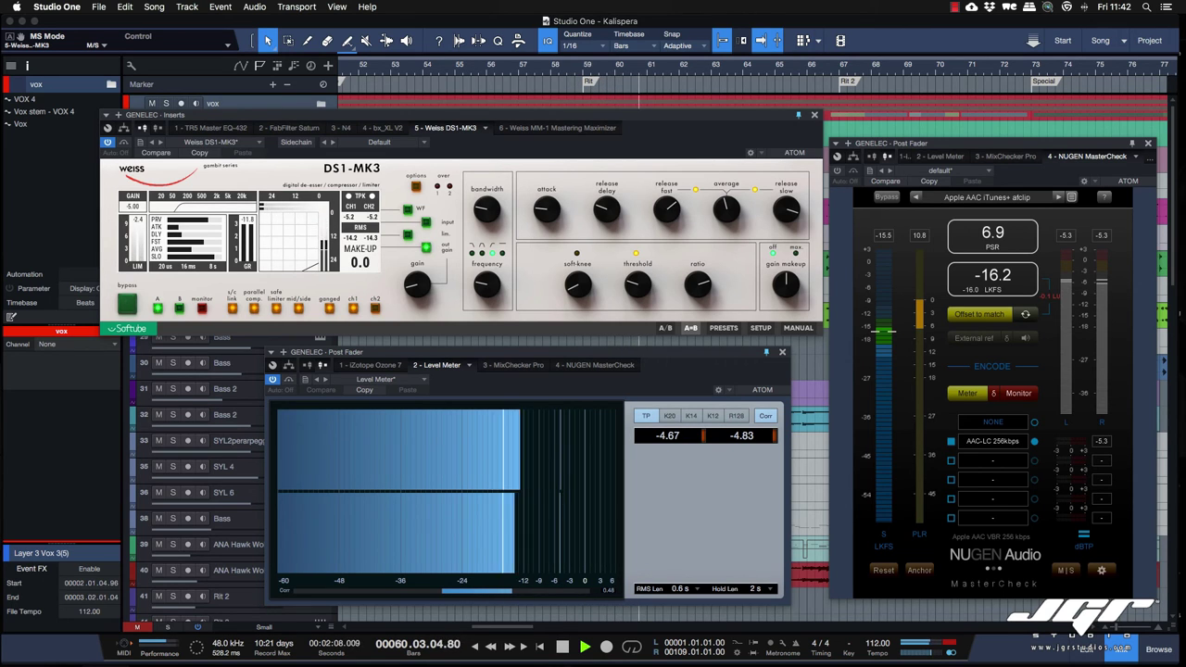
key("space")
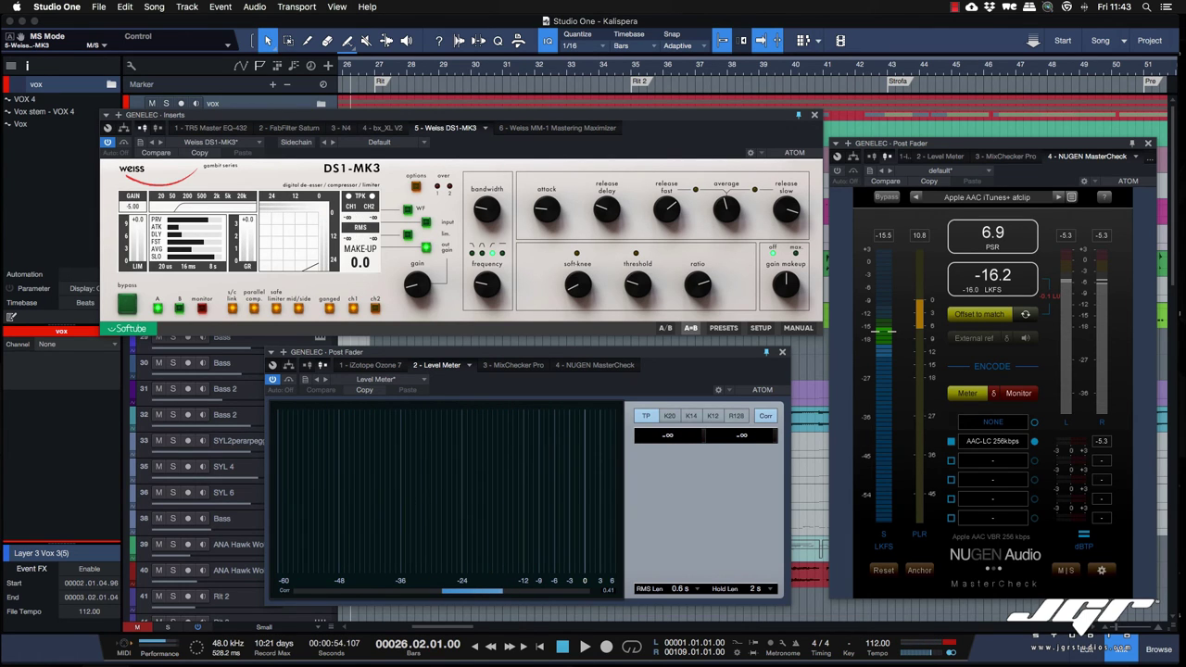
left_click(736, 416)
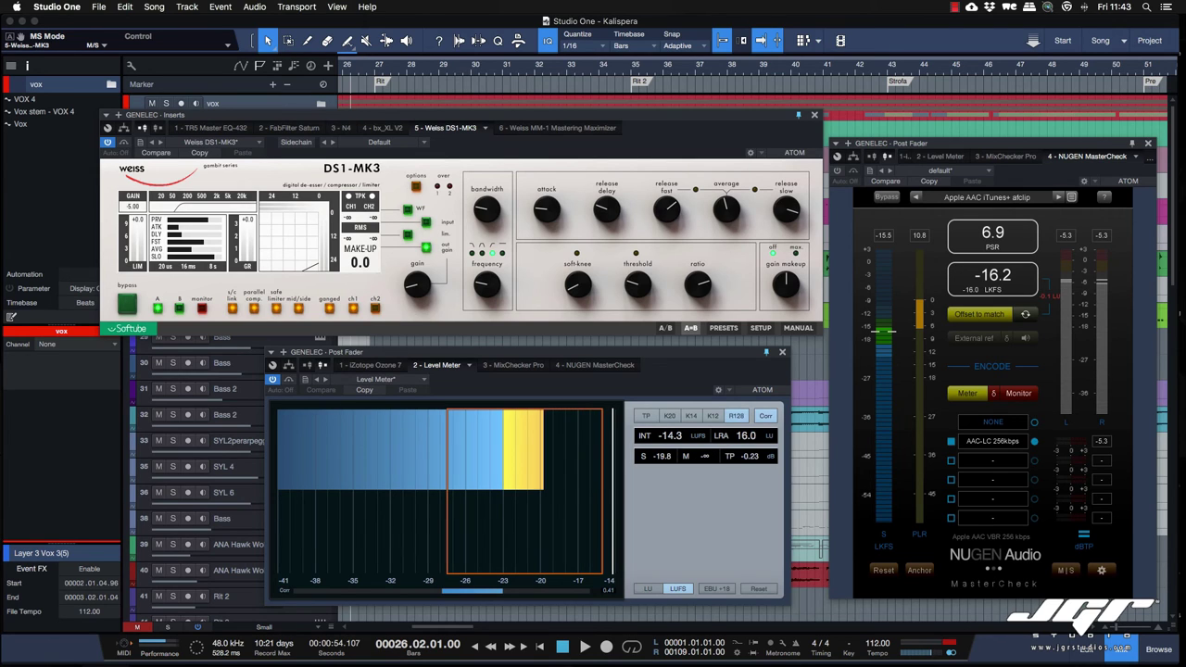